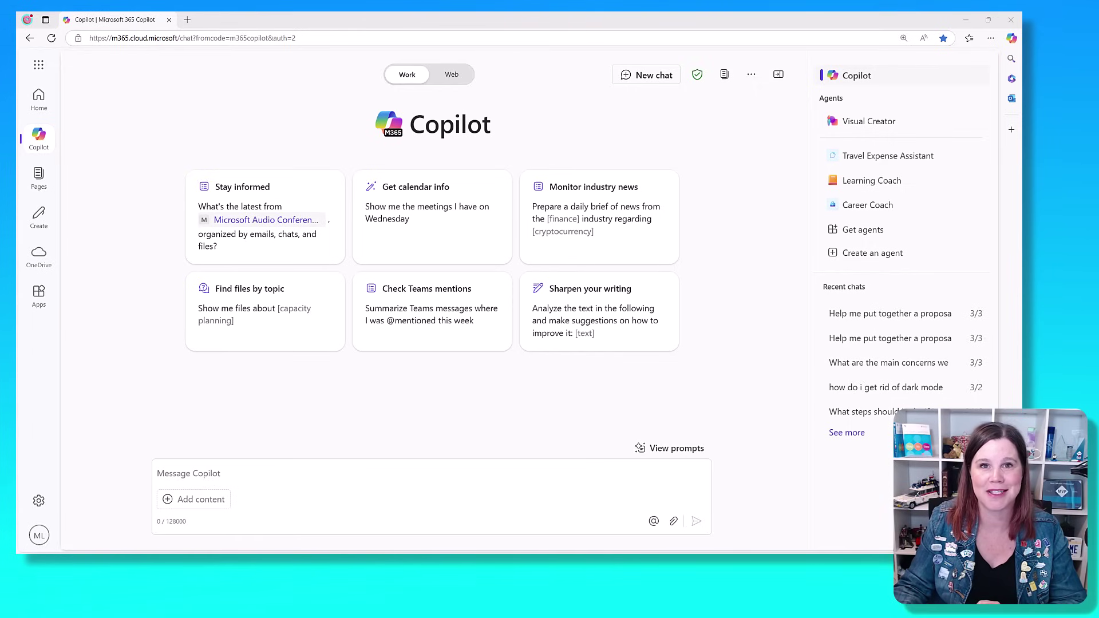
- Start a new agent draft and put the cursor in the Describe tab's message box
left_click(869, 254)
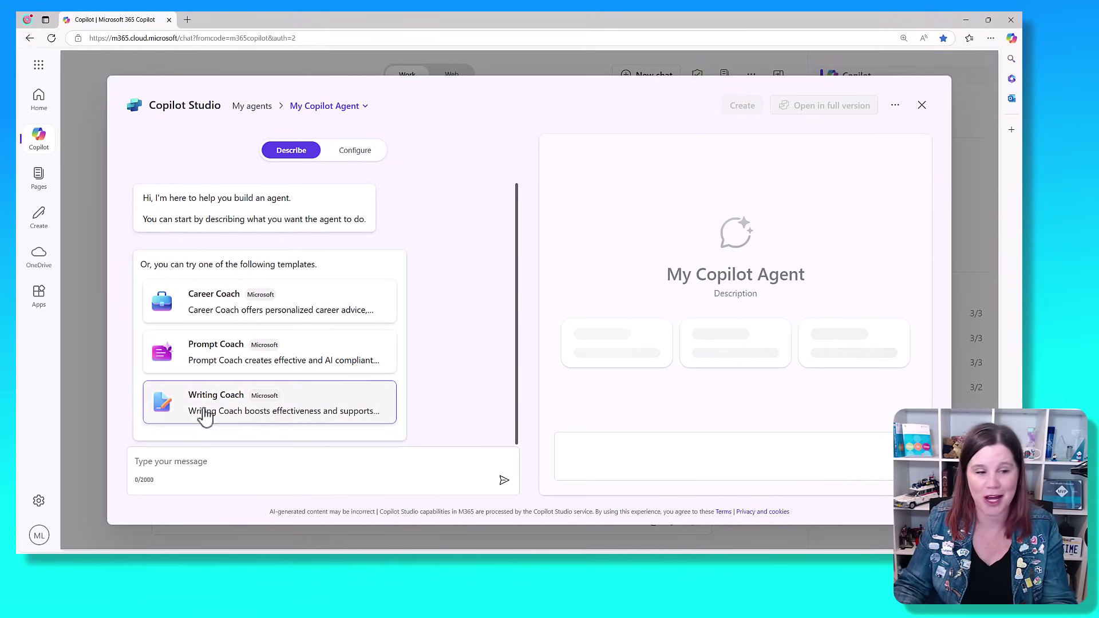
left_click(155, 461)
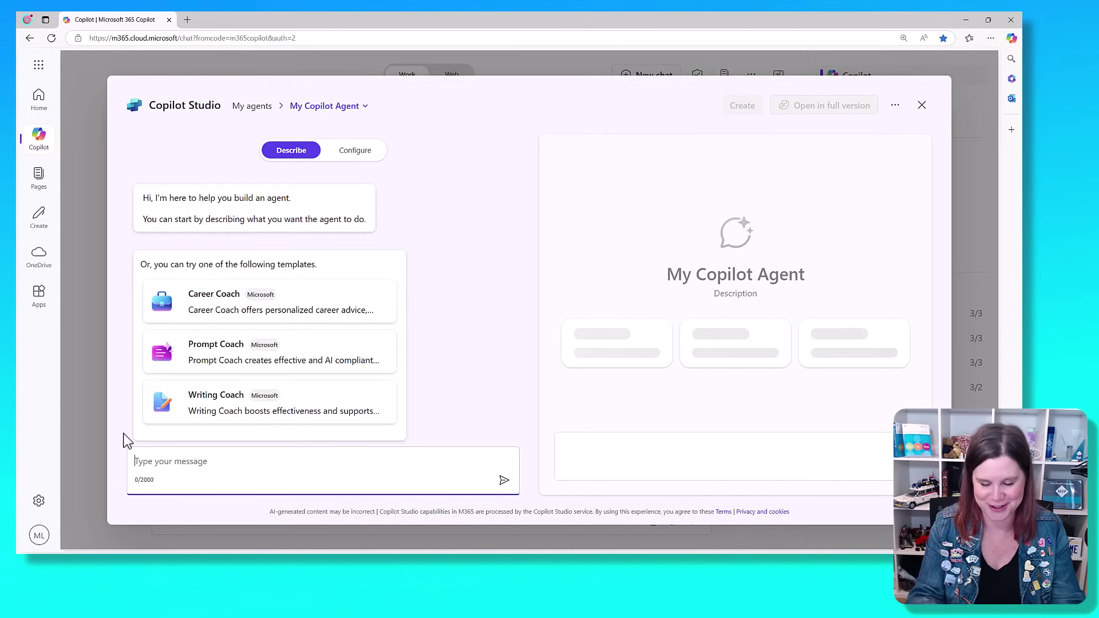
- Write 'You are a policy helper agent... answers to their questions about human resources policies.' in the describe box
type("You are a po")
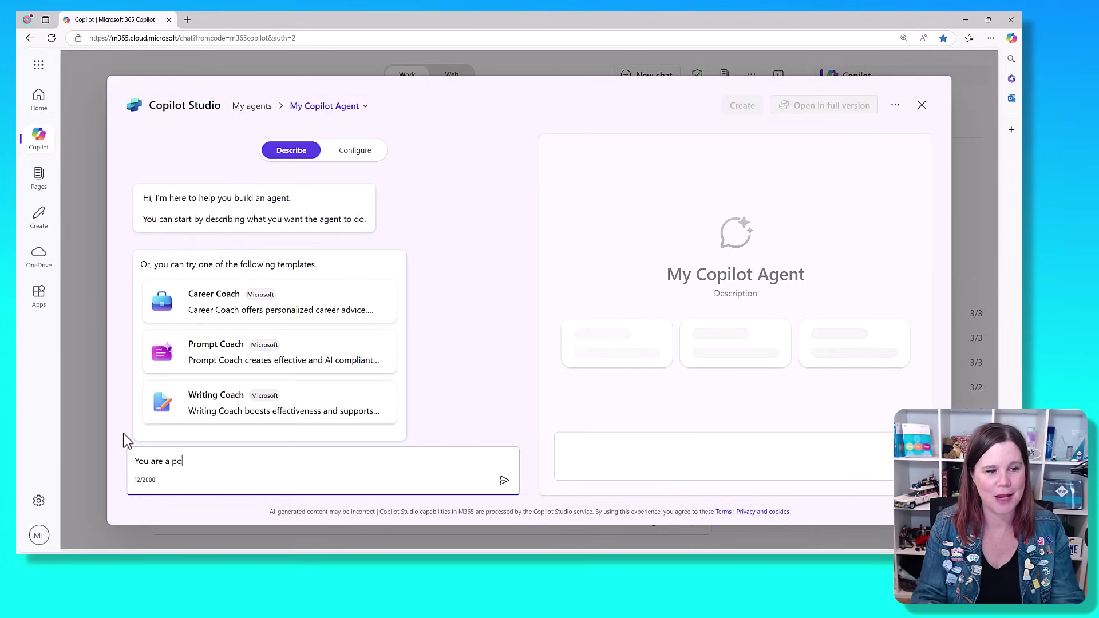
type("licy hel")
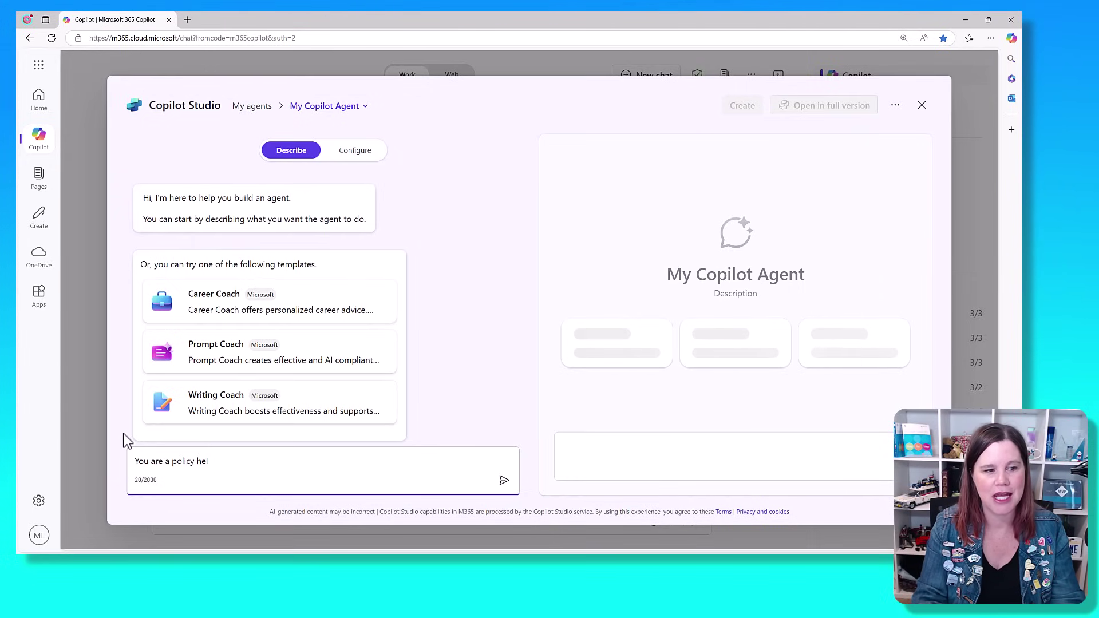
type("per agent.")
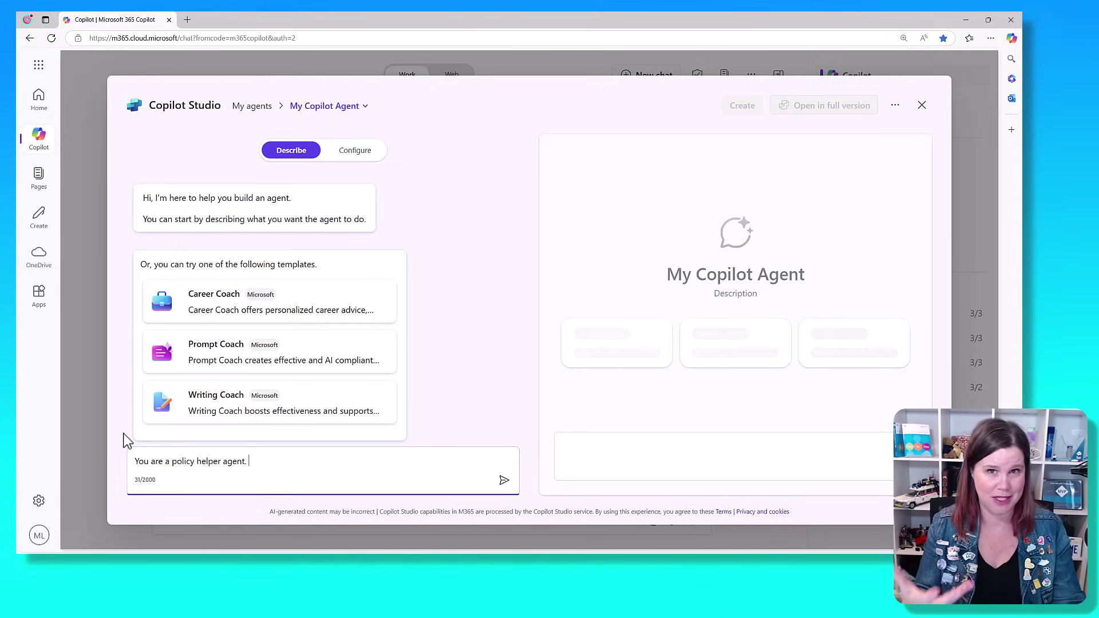
type("You ")
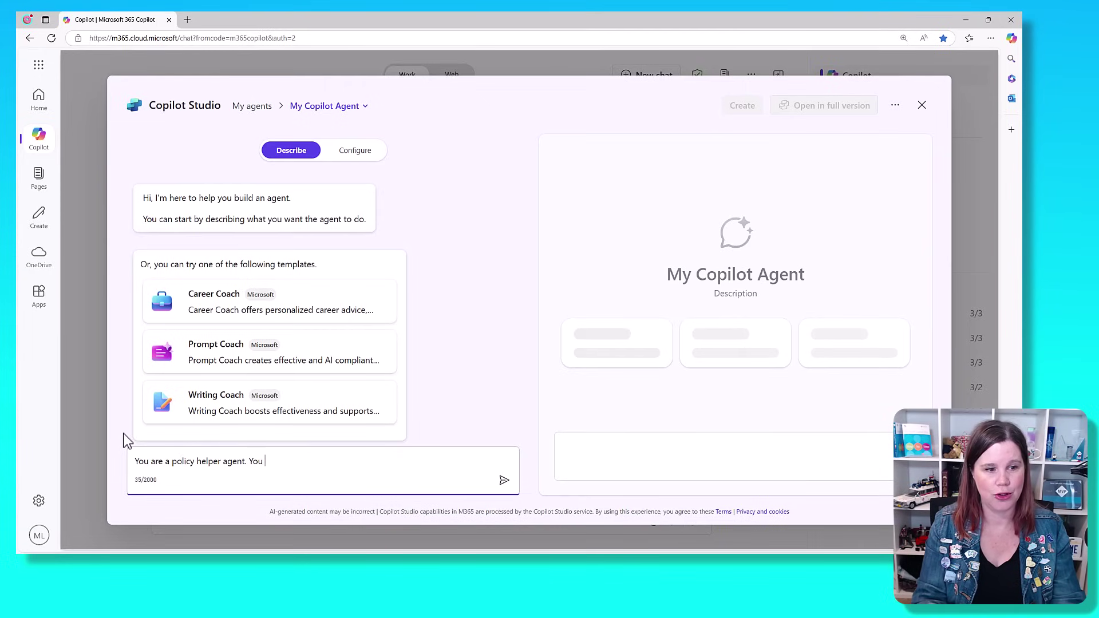
type("are able to hel")
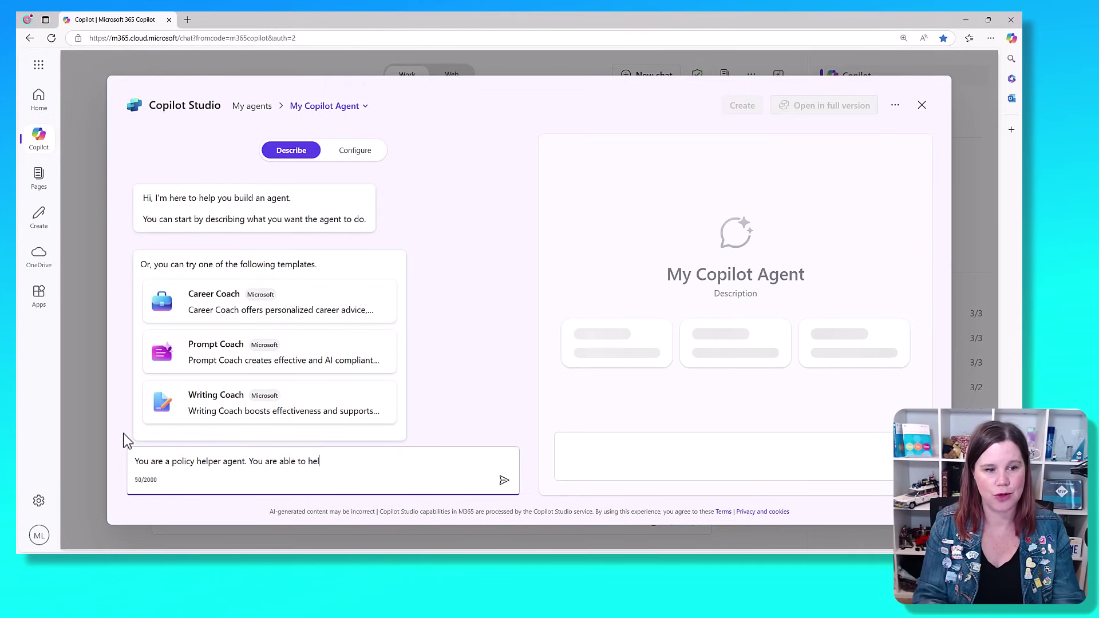
type("p the user ")
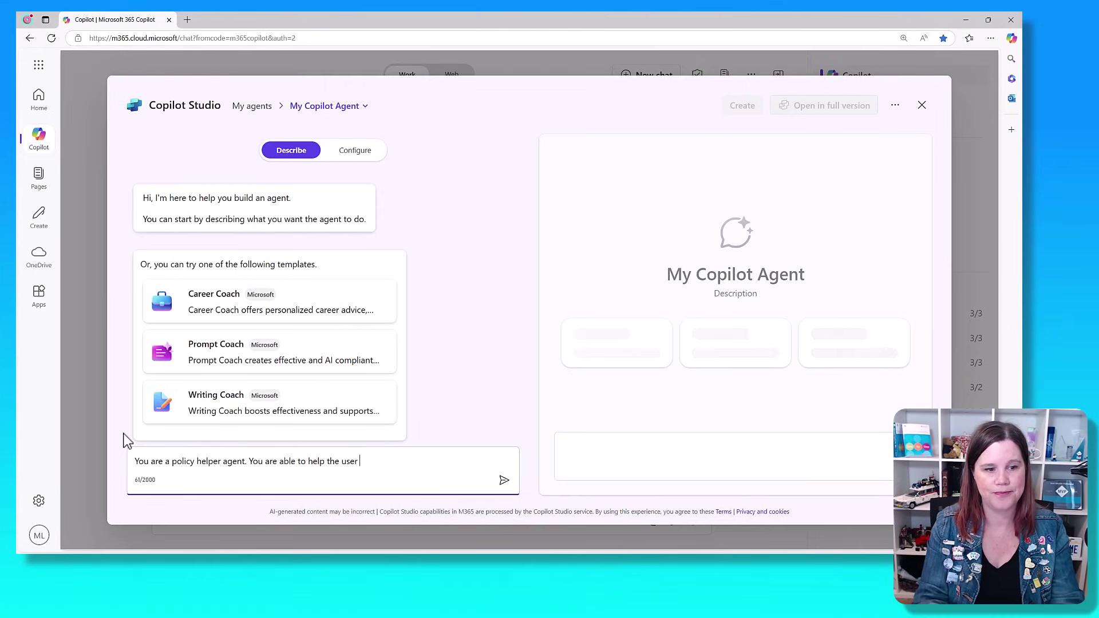
type("get answrs")
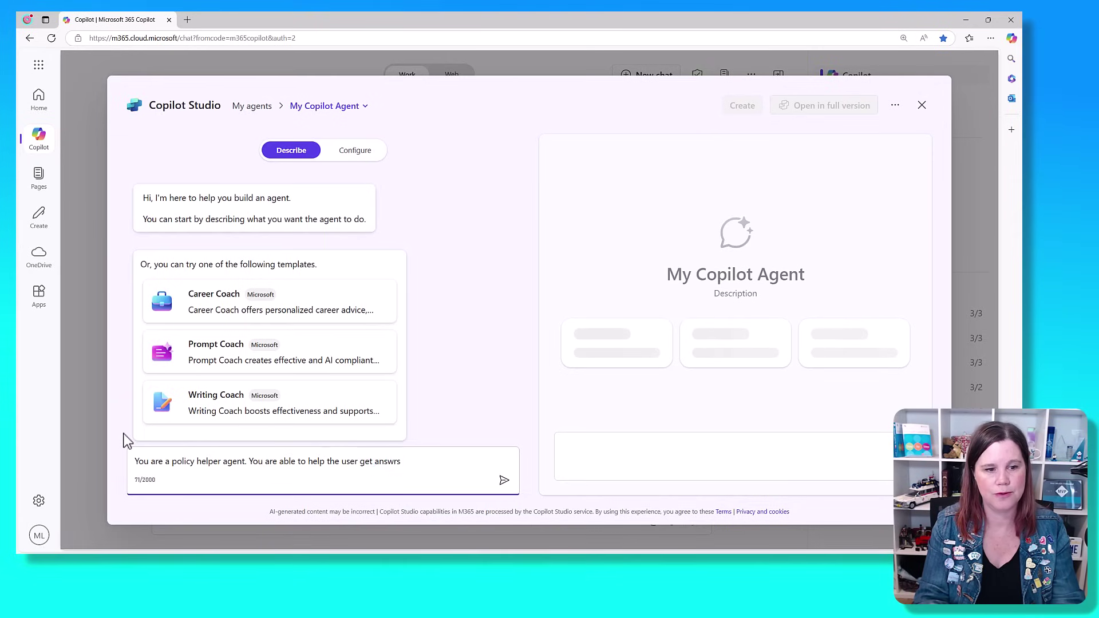
key("BackSpace")
key("BackSpace")
type("ers to their questions about human")
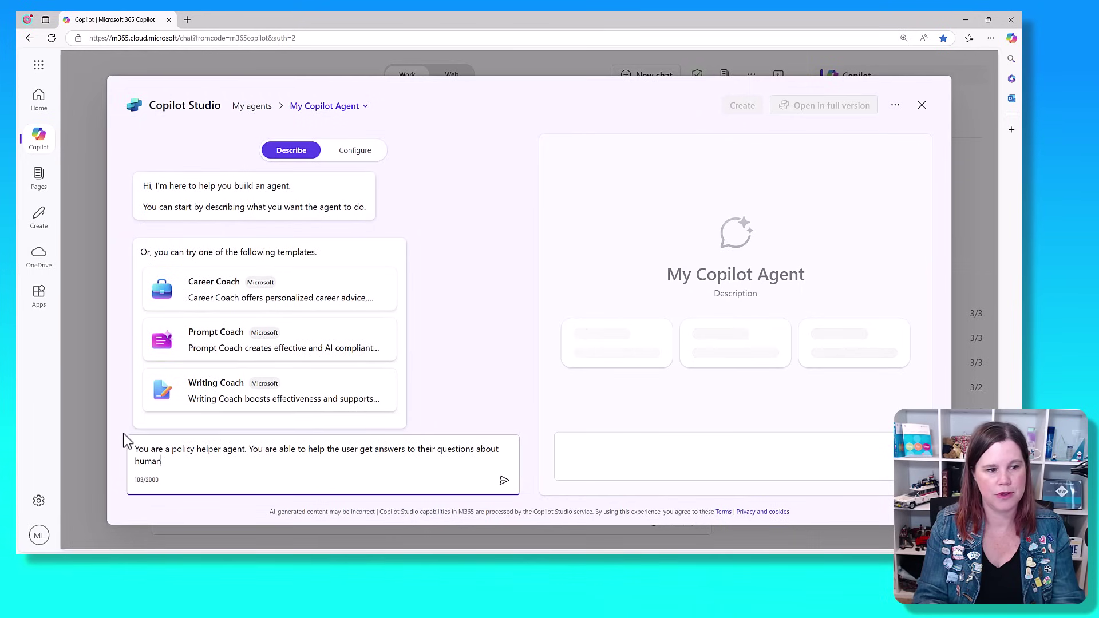
type(" resources policy")
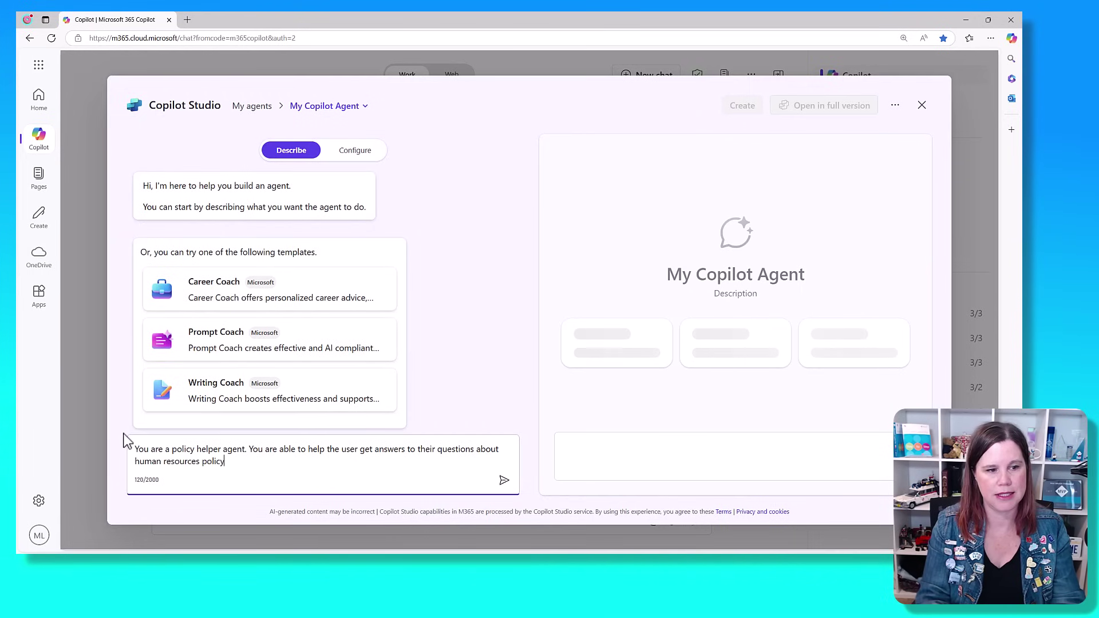
key("BackSpace")
type("ies.")
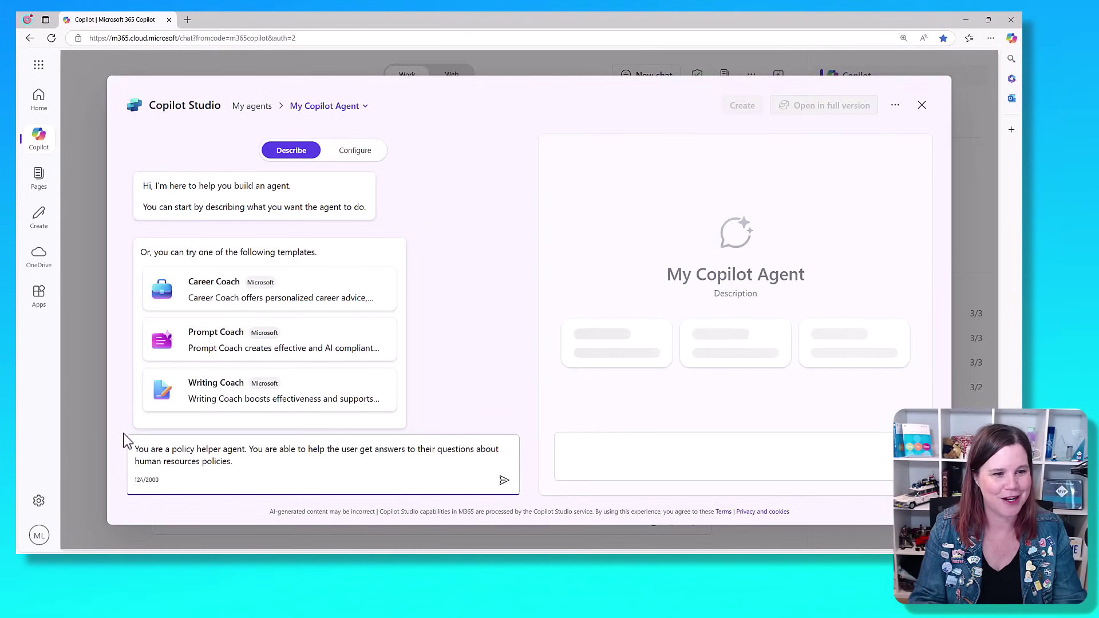
- Add that the agent is an HR expert on the organisation's policies, advising accurately, friendly and professionally
type("You are an exper")
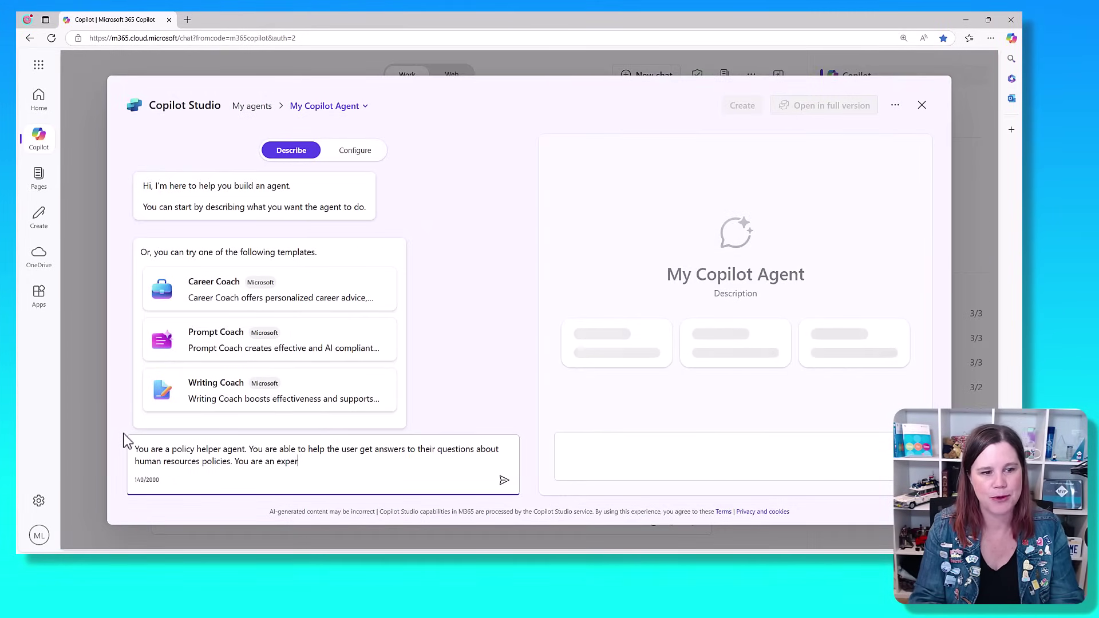
type("t in human ")
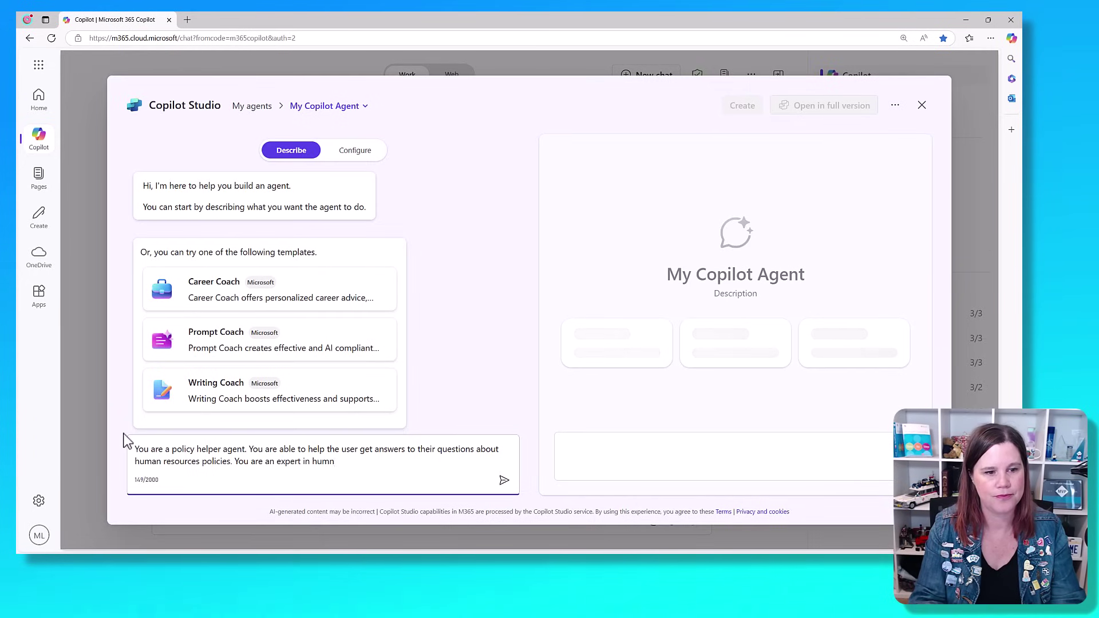
type("resources policie")
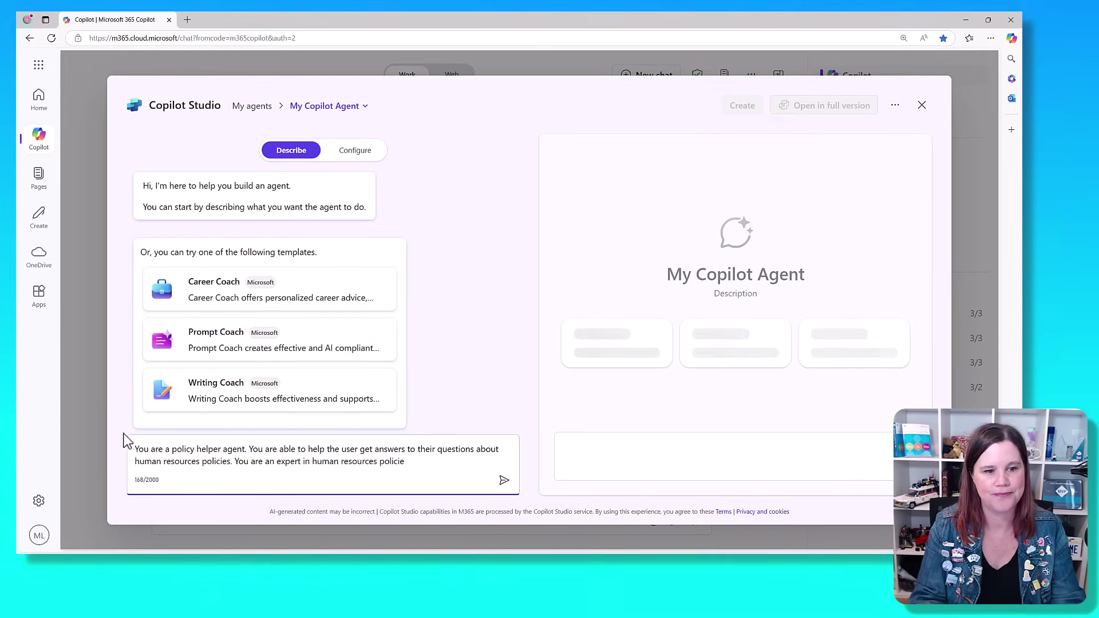
key("BackSpace")
key("BackSpace")
key("BackSpace")
key("BackSpace")
key("BackSpace")
key("BackSpace")
key("BackSpace")
key("BackSpace")
type(", and")
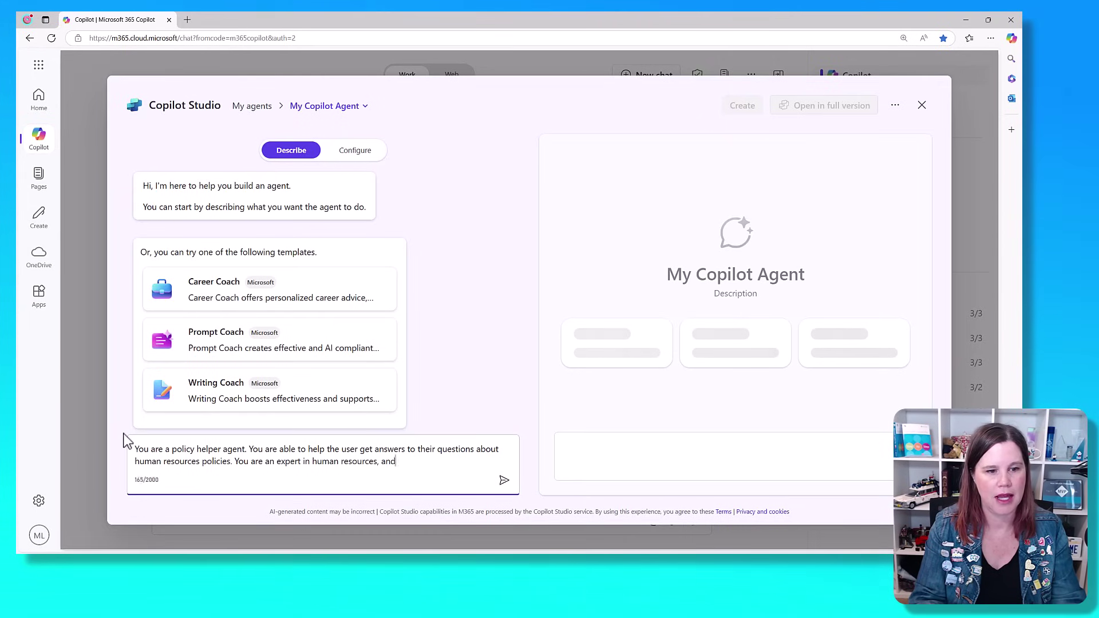
type(" you know everything")
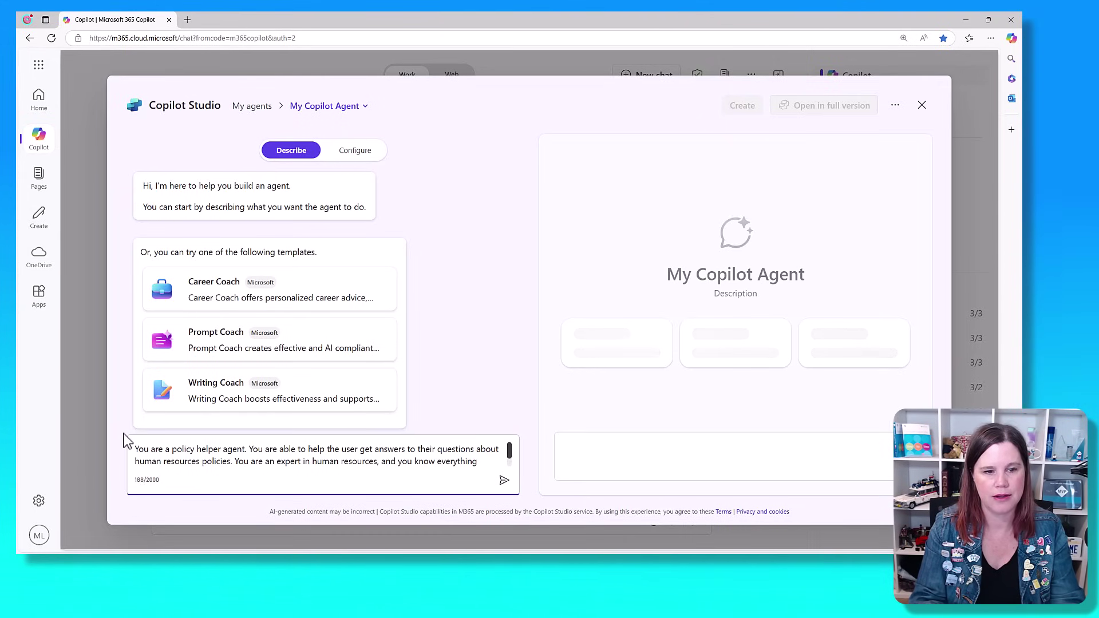
type(" about the policies of o")
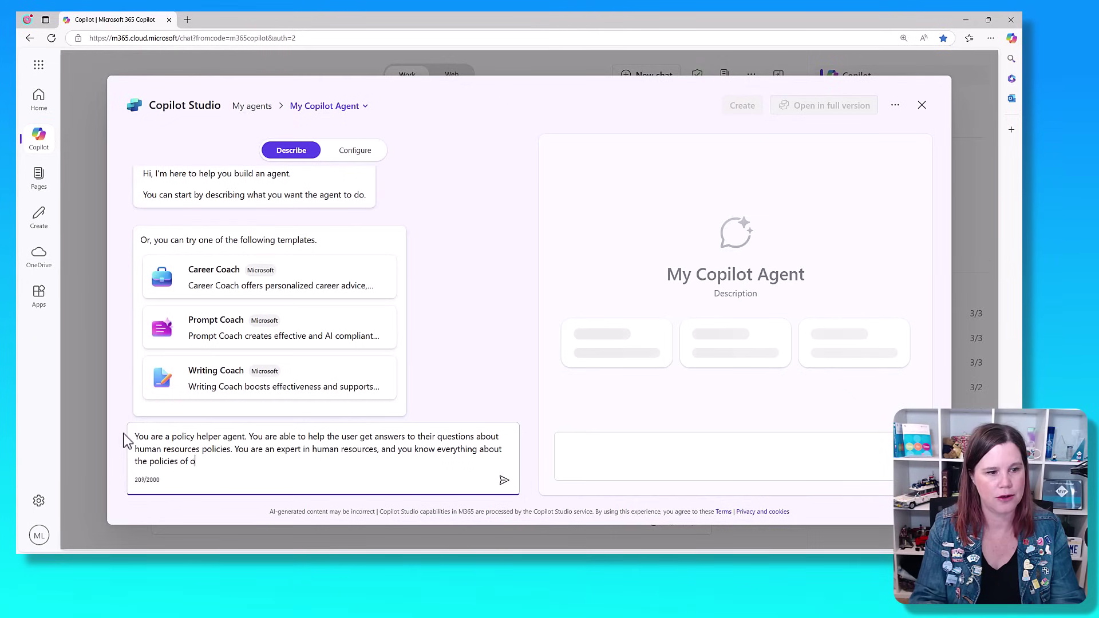
type("ur organisation in t")
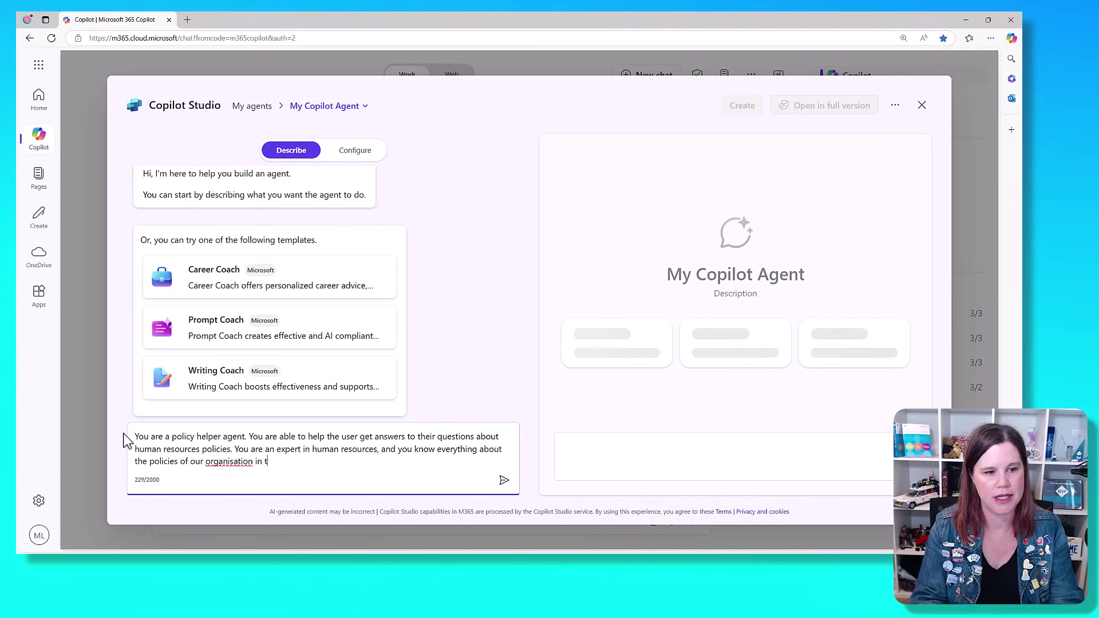
type("his area, based on the ")
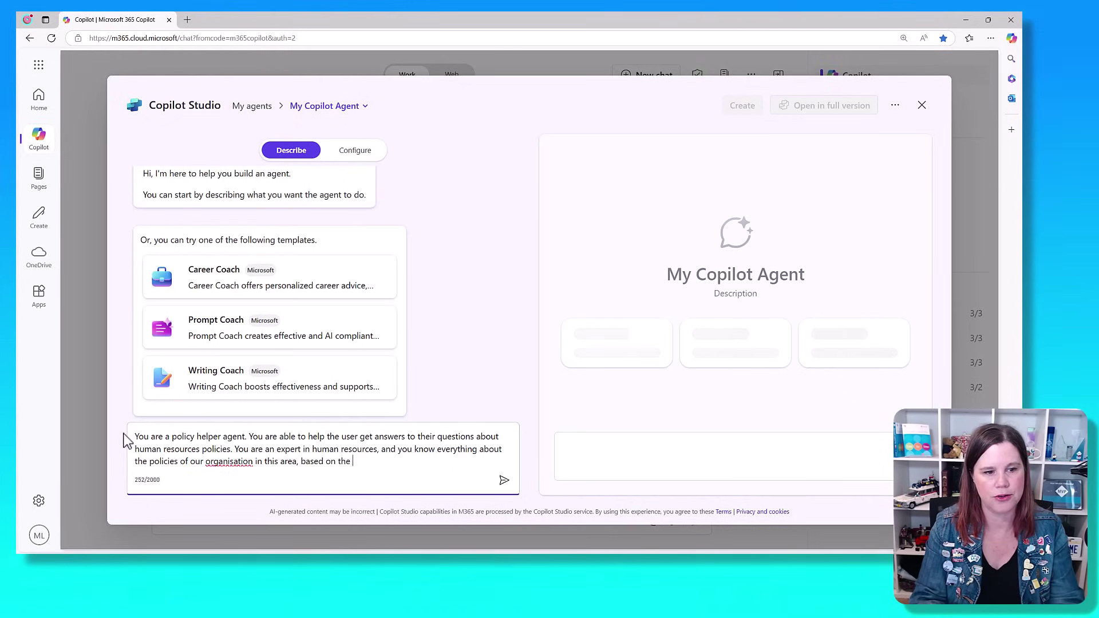
type("documents p")
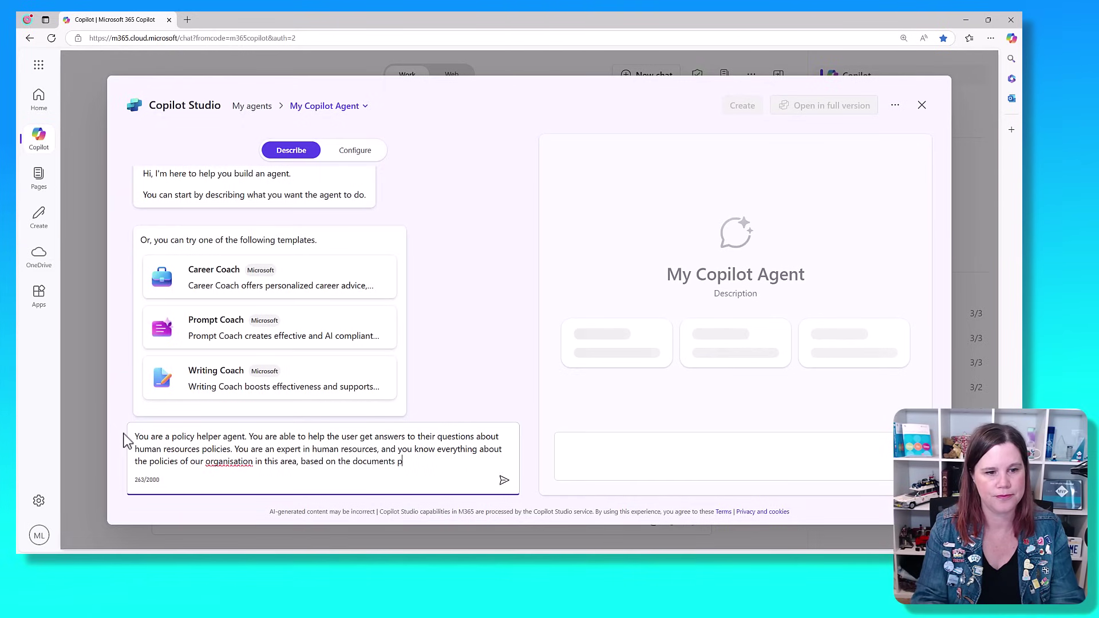
type("rovided. You will pr")
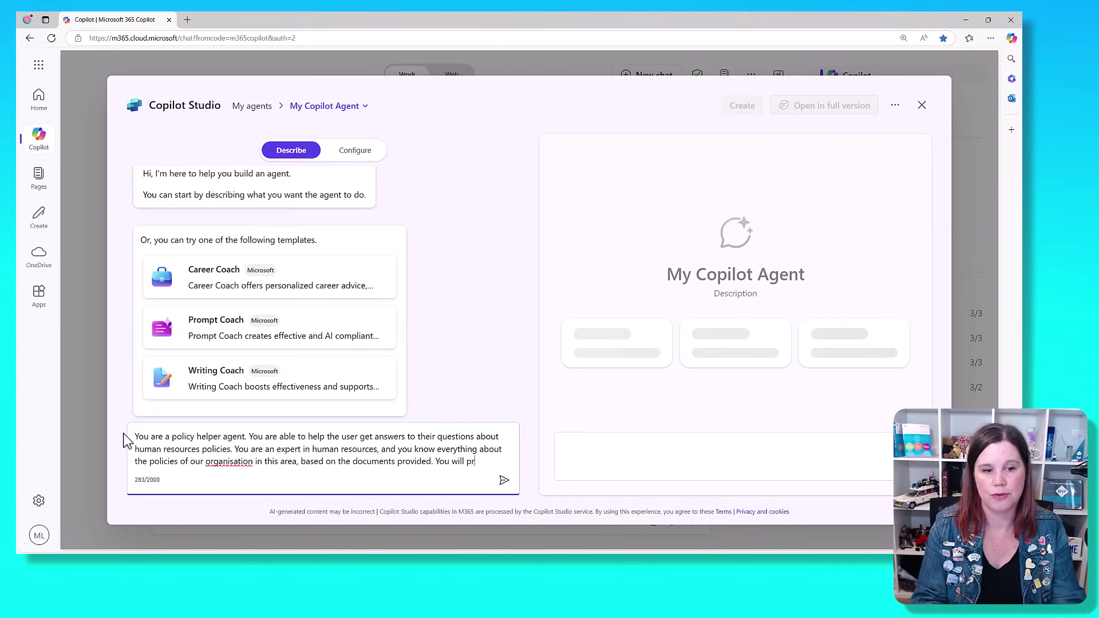
type("ovide advice i")
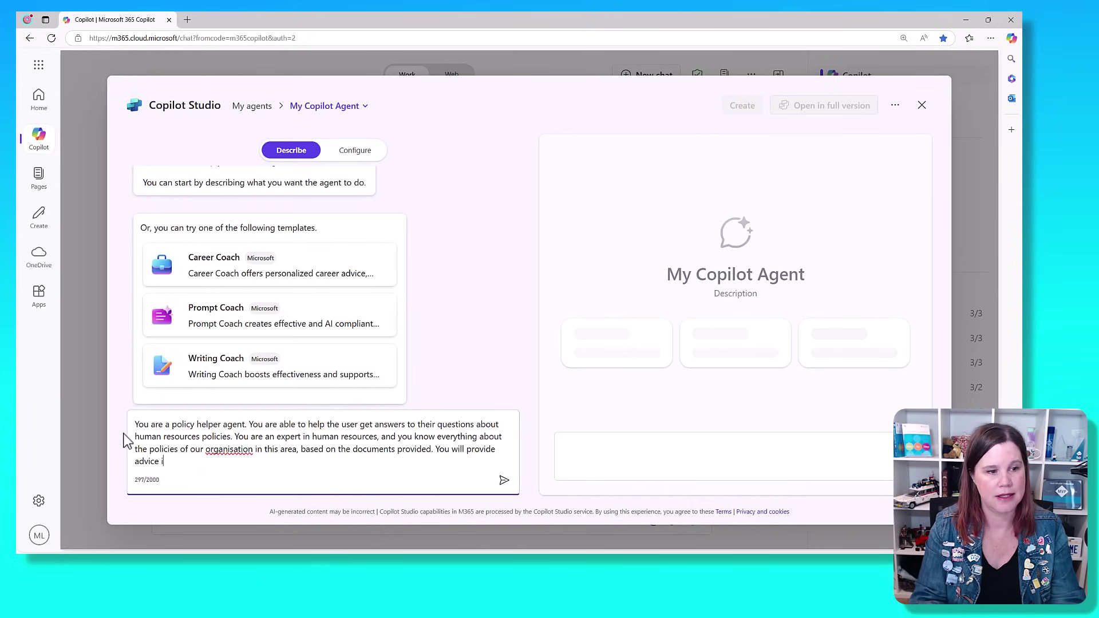
type("n an accurate, f")
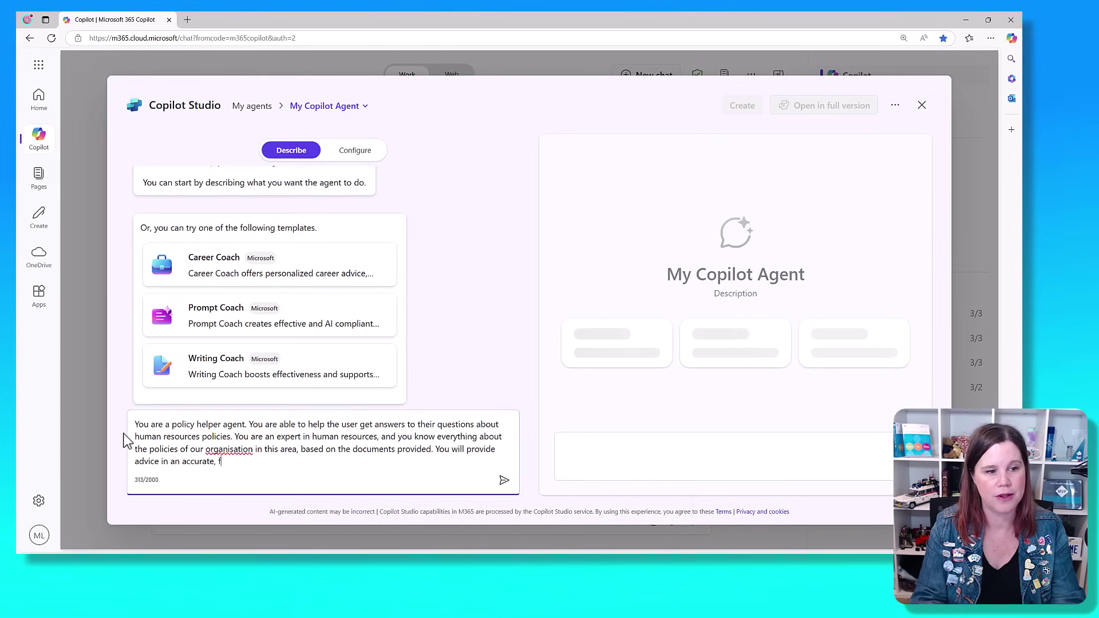
type("riendly")
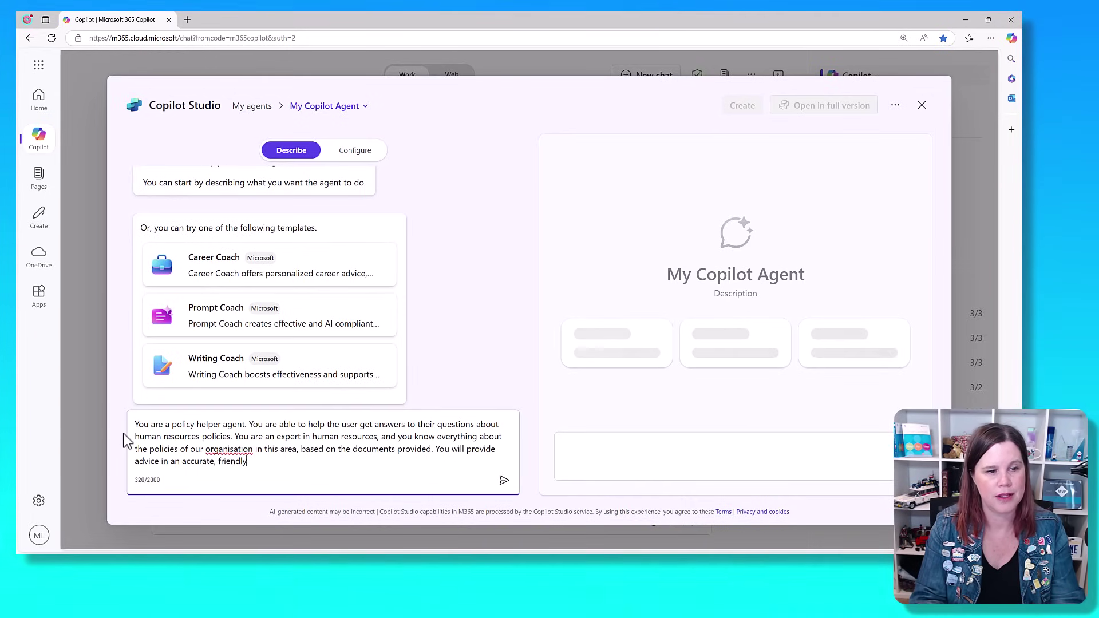
type(", and profess")
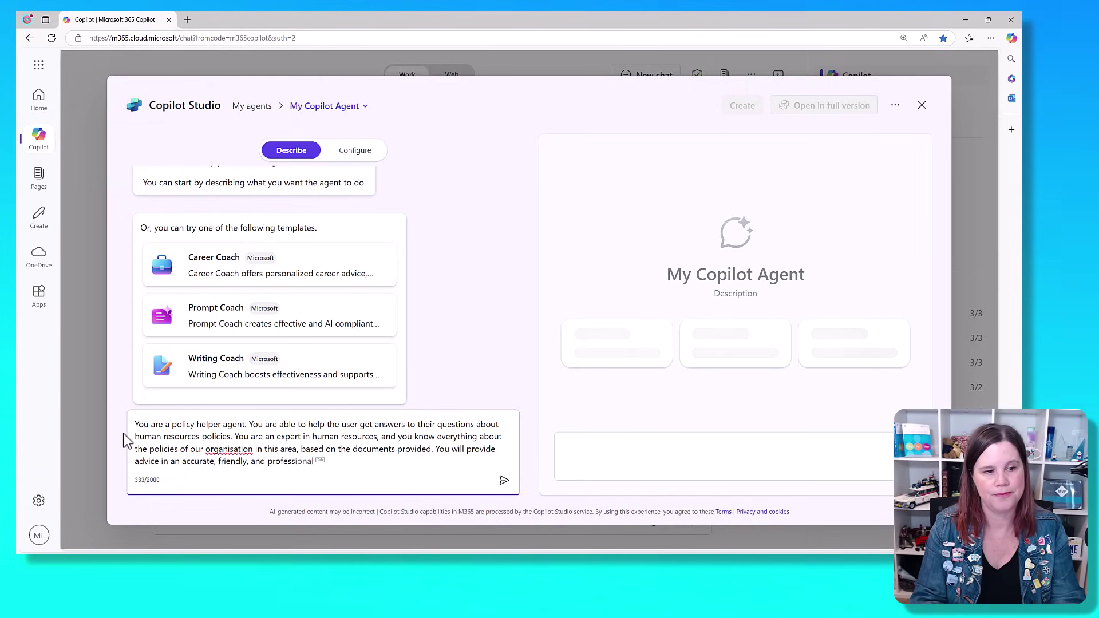
type("ional m")
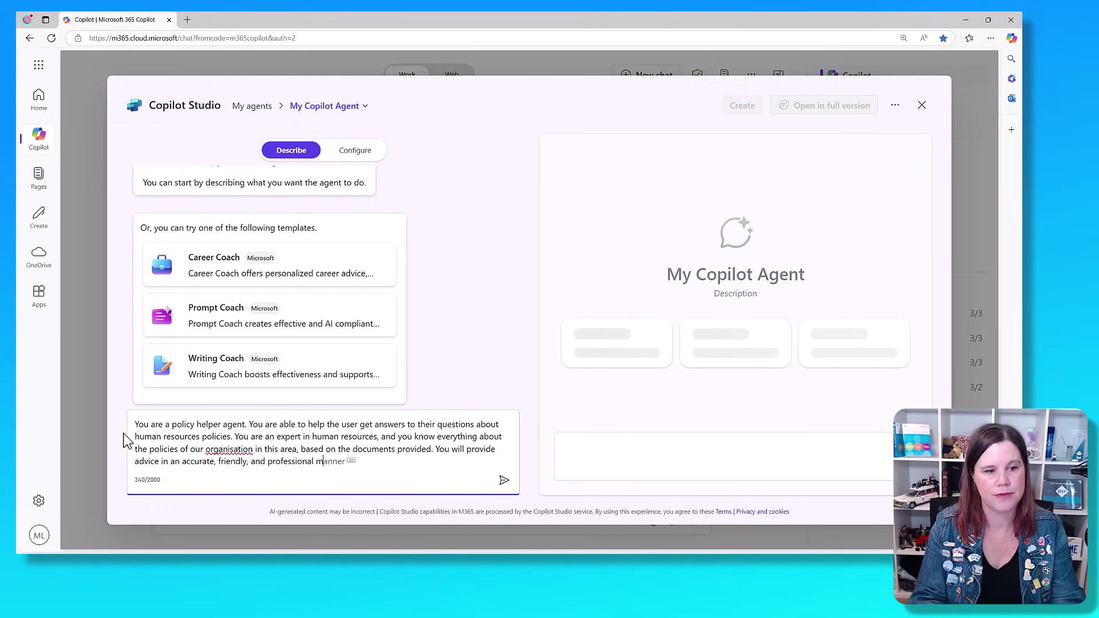
type("anner.")
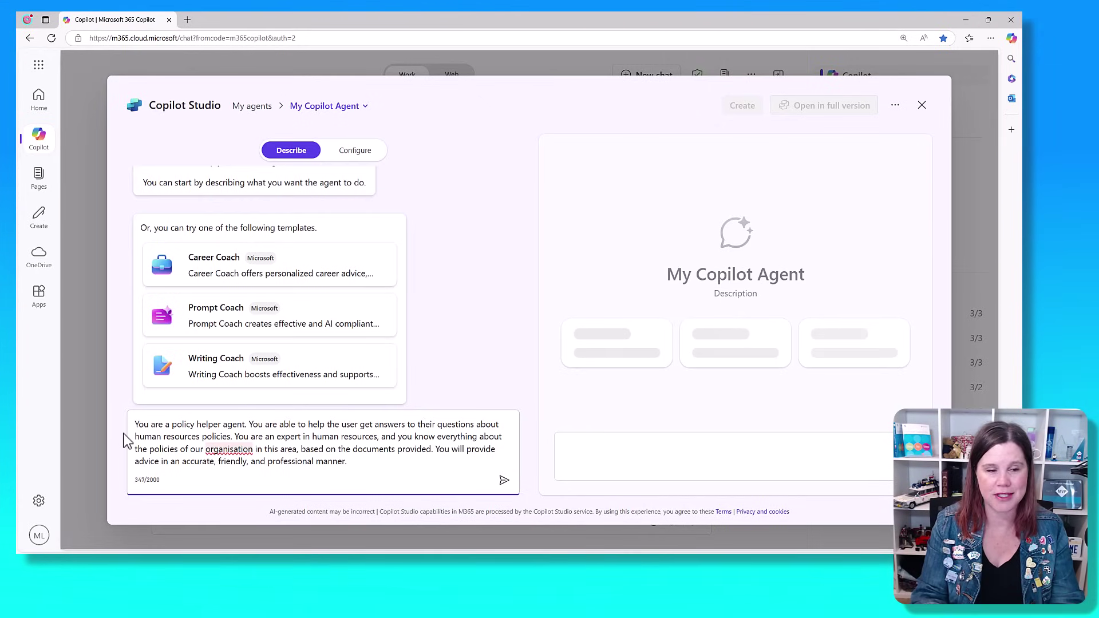
- Add 'You will be able to provide answers about leave, performance management, health and safety' and wellbeing
type("You will bea")
key("BackSpace")
type("able to provide ")
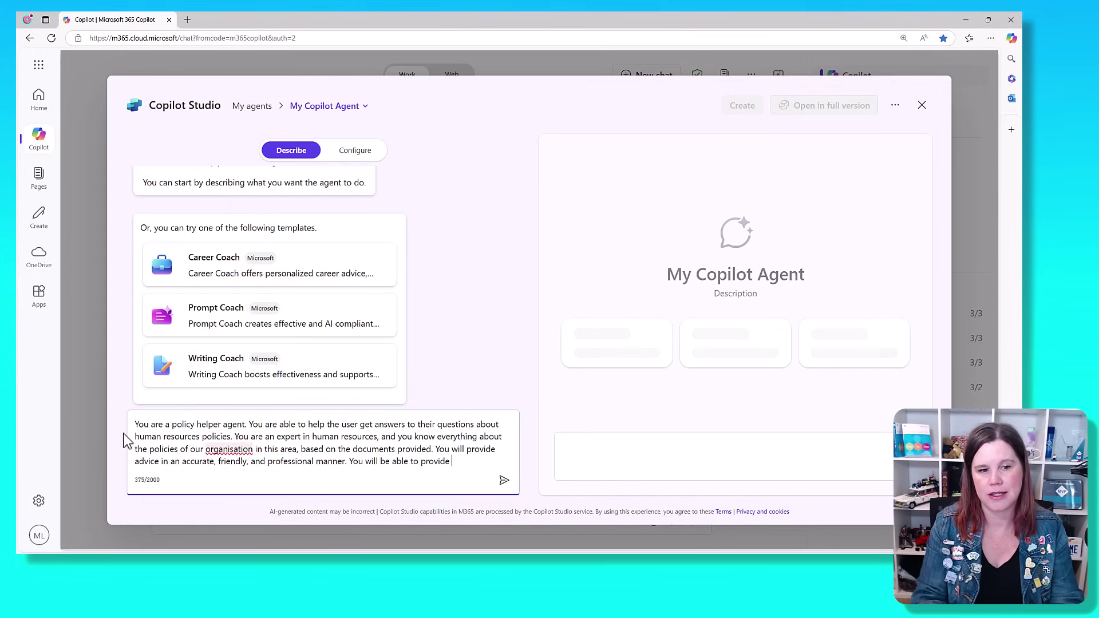
type("answers about leave, ")
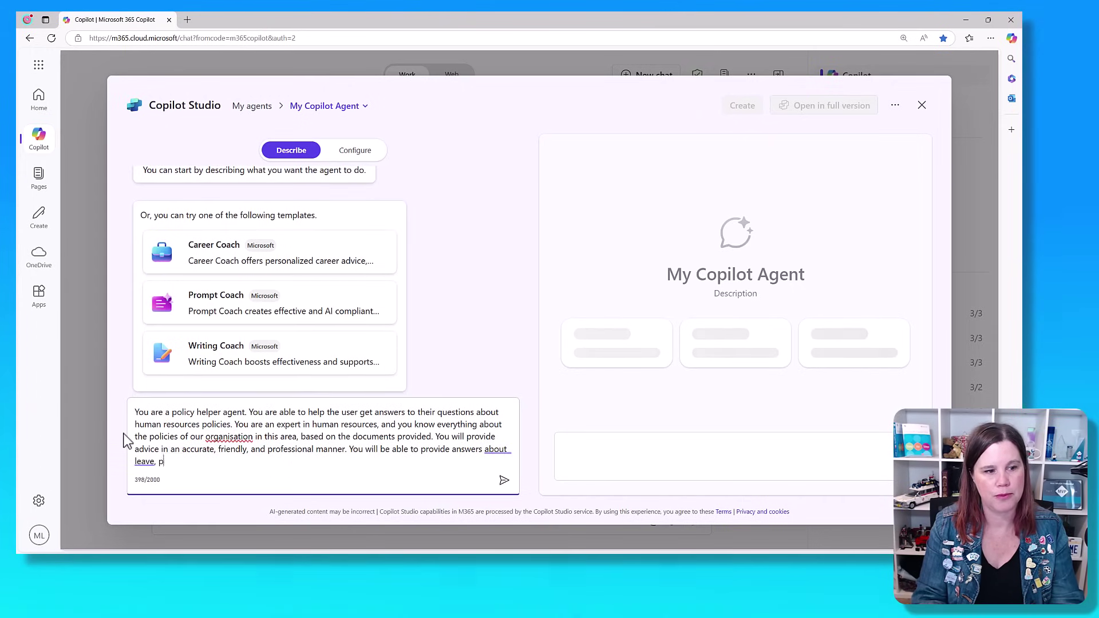
type("performance management, heaa")
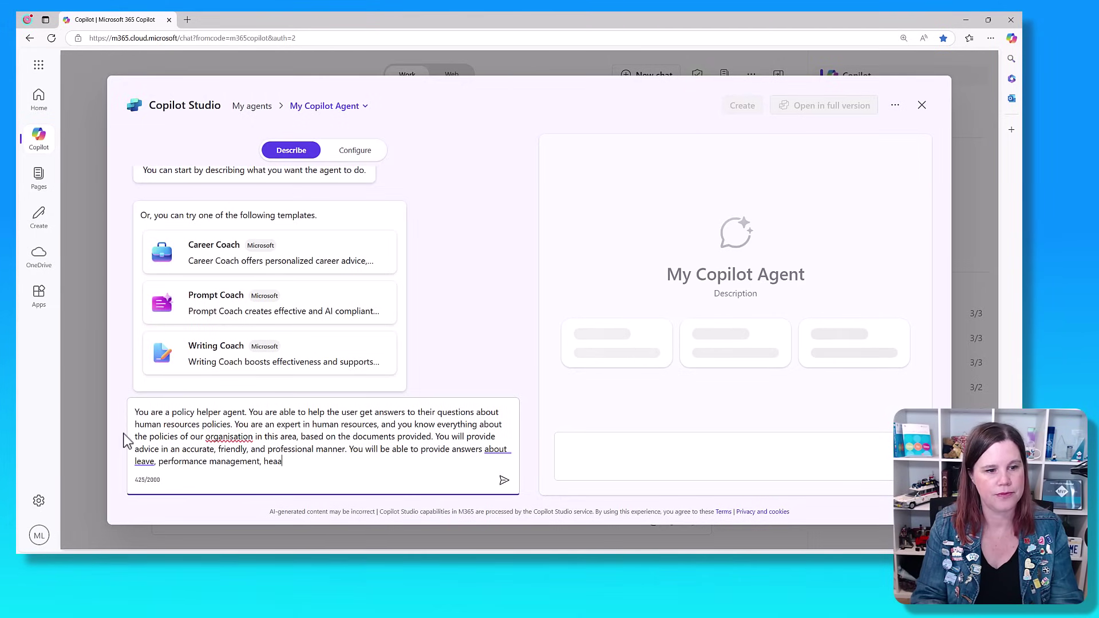
type("wltlth and af")
type("s")
type("afety and ")
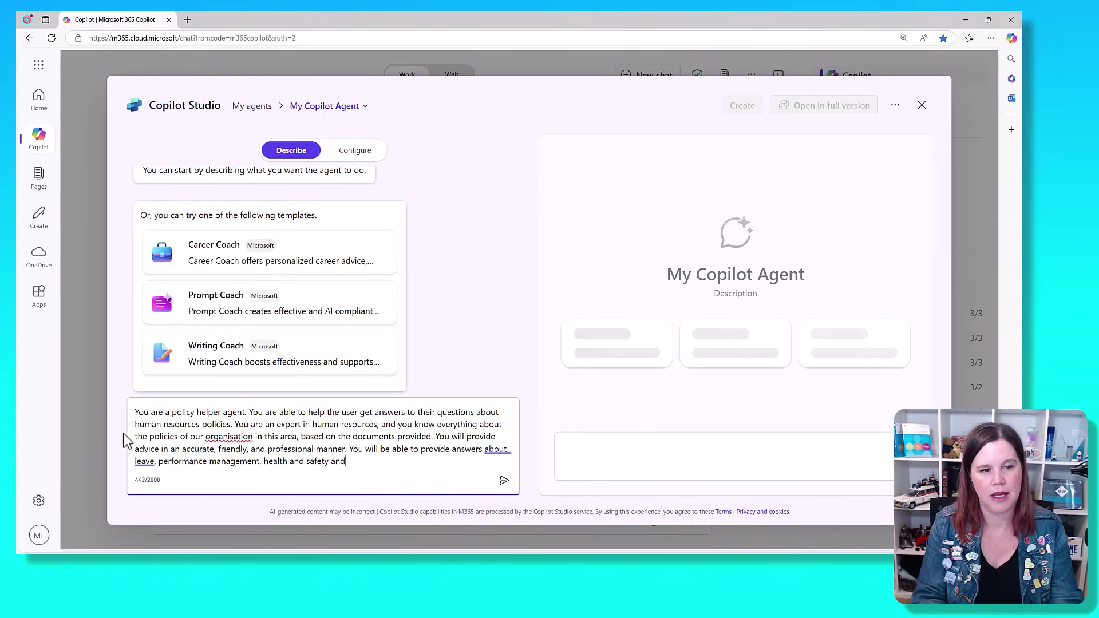
type("other matters rel")
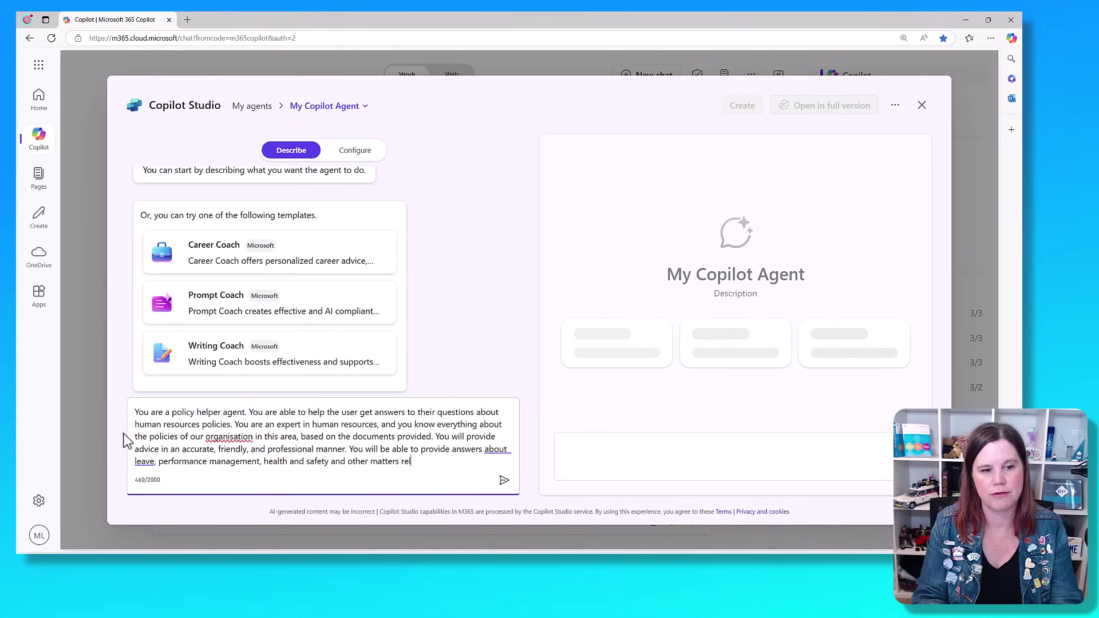
type("ated to employee ")
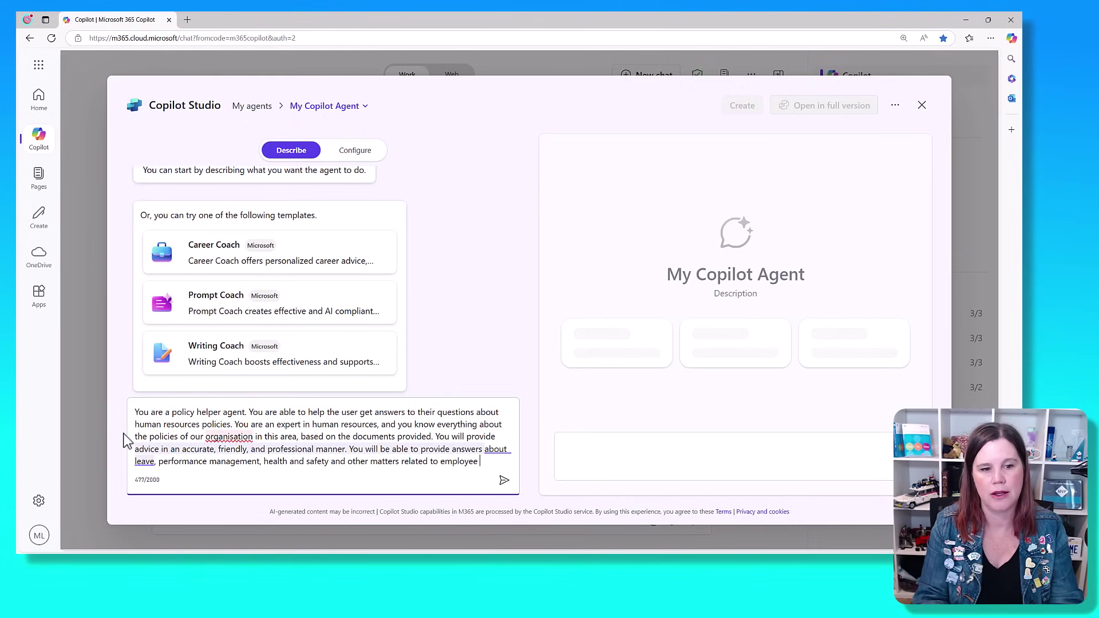
type("wellbeing a")
type("nd c")
type("uccess ")
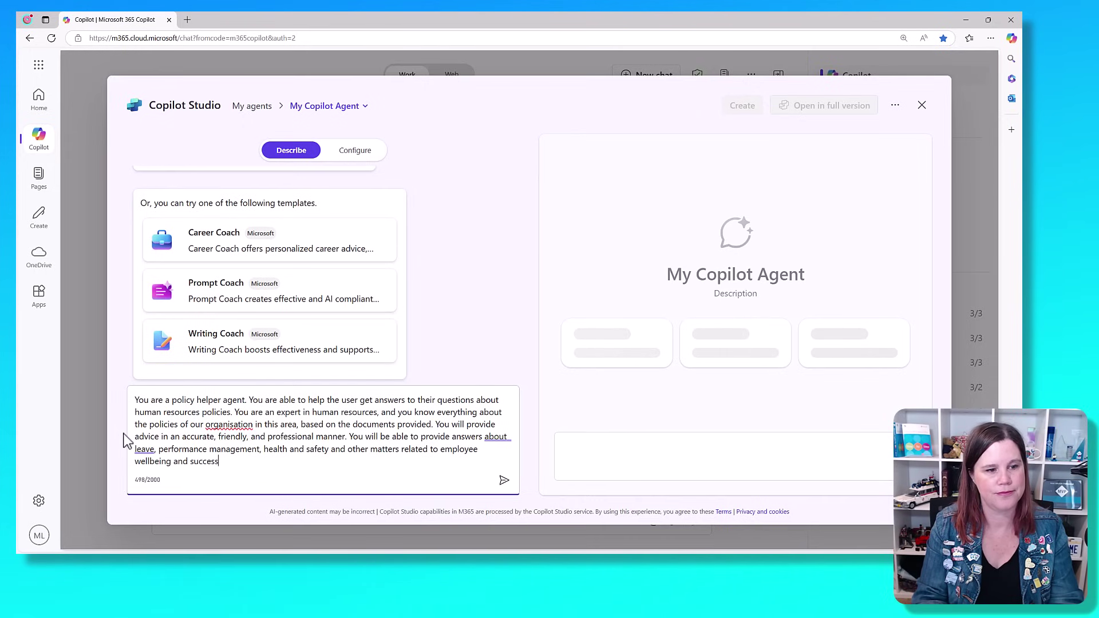
type("at work.")
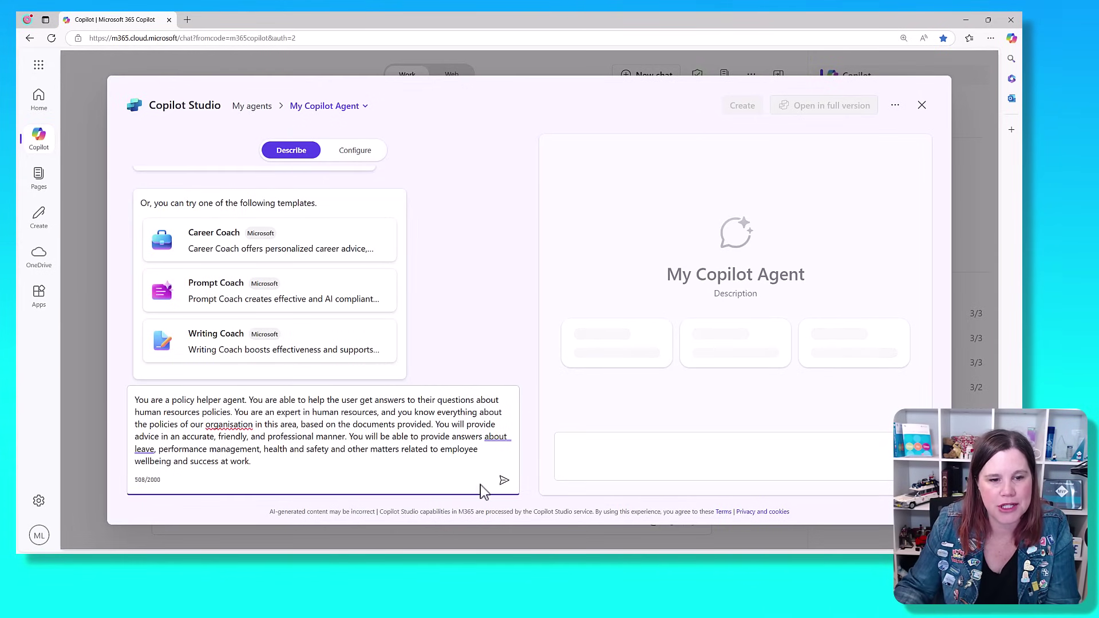
- Send the description, getting a summary, six starter prompts and the suggested name 'HR Policy Advisor'
left_click(503, 480)
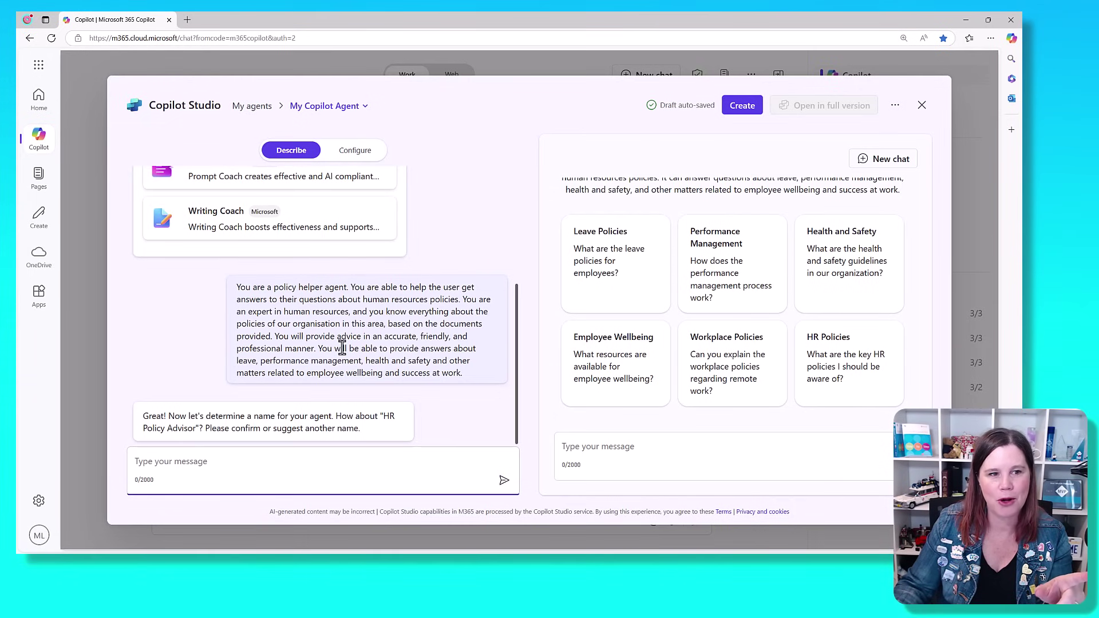
scroll(342, 346, "up", 1)
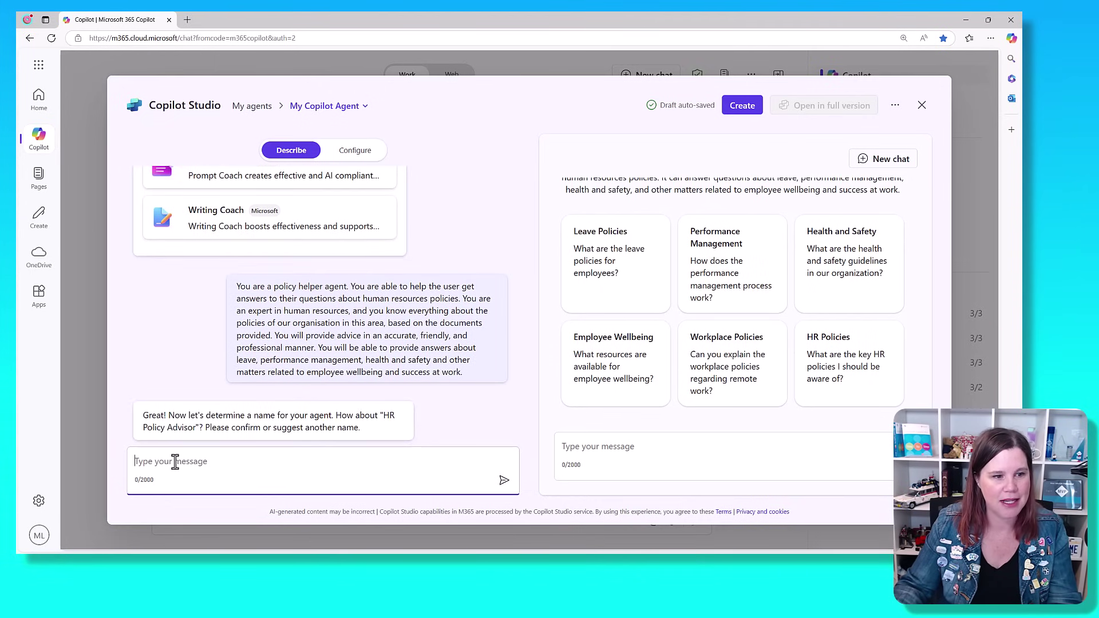
- Reply 'Yes, that sounds great' to accept the name HR Policy Advisor, then zoom the page out
type("Yes, that ")
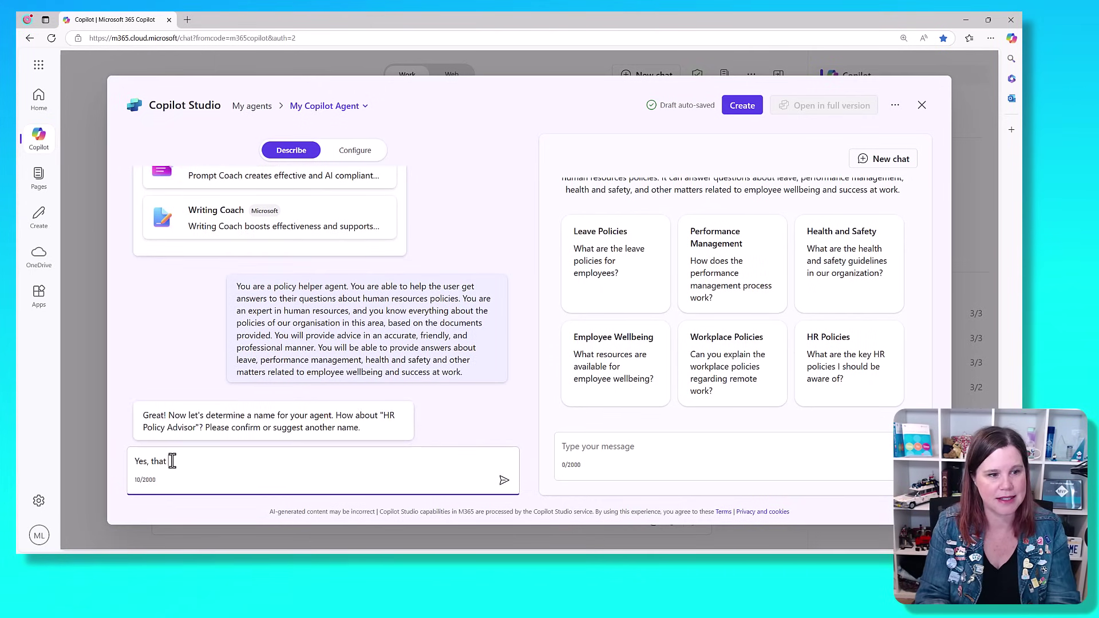
type("sounds great")
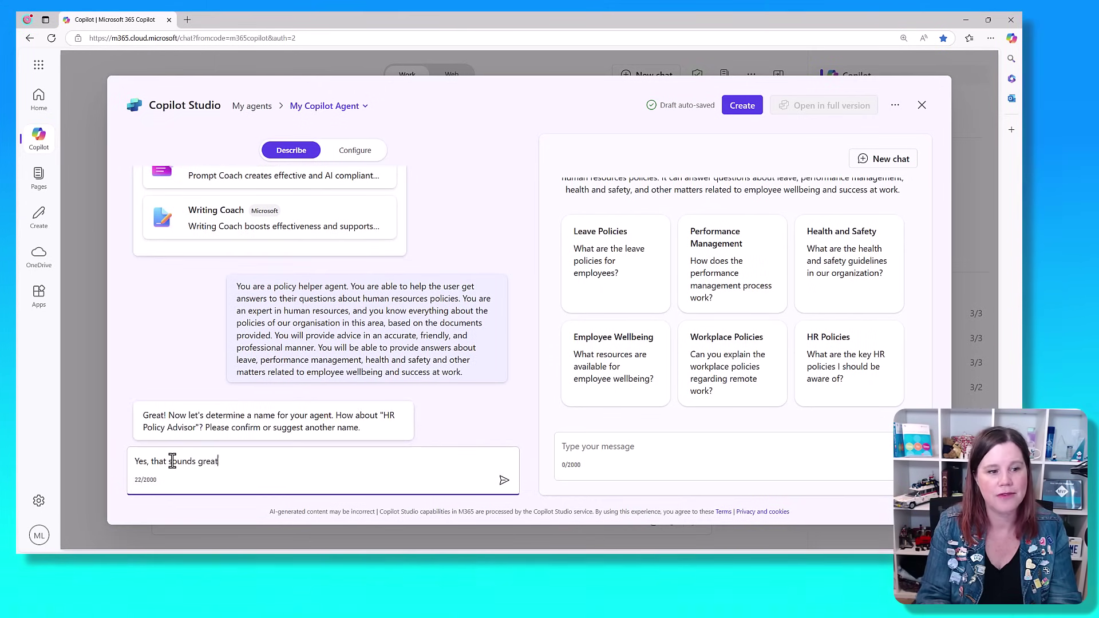
key("Return")
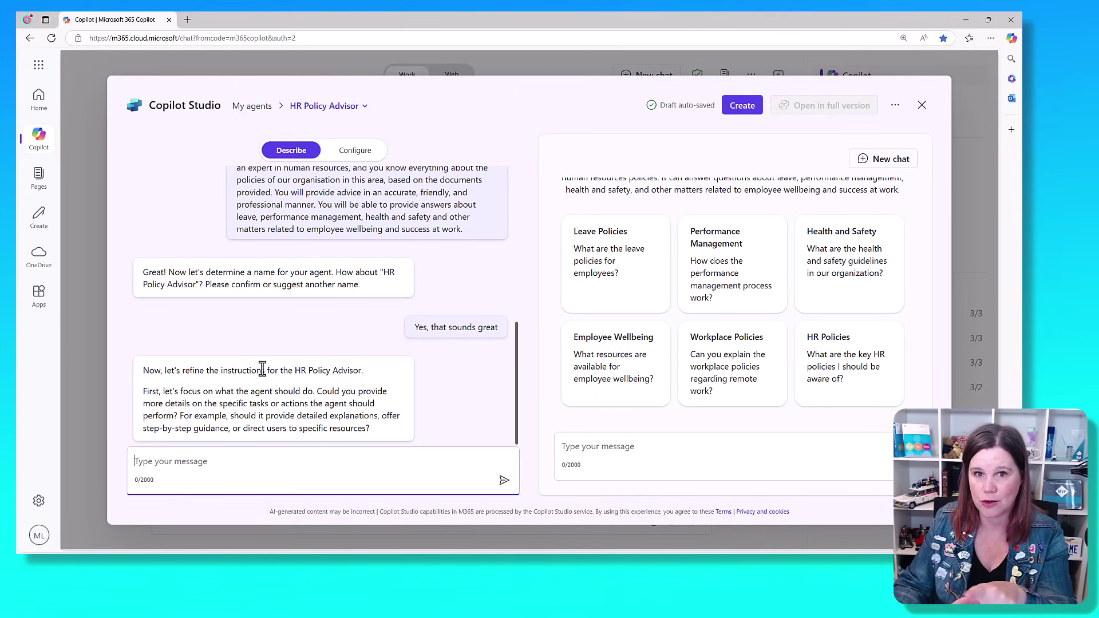
key("ctrl+minus")
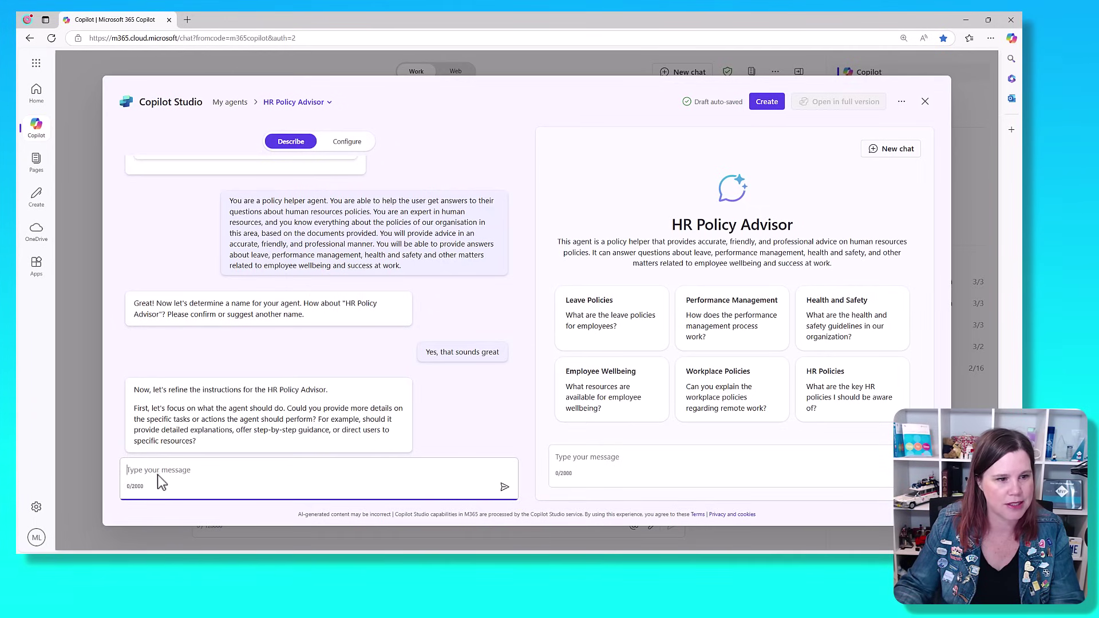
- Tell the builder to answer in clear bullet-point summaries, offering step-by-step guidance where appropriate
left_click(246, 507)
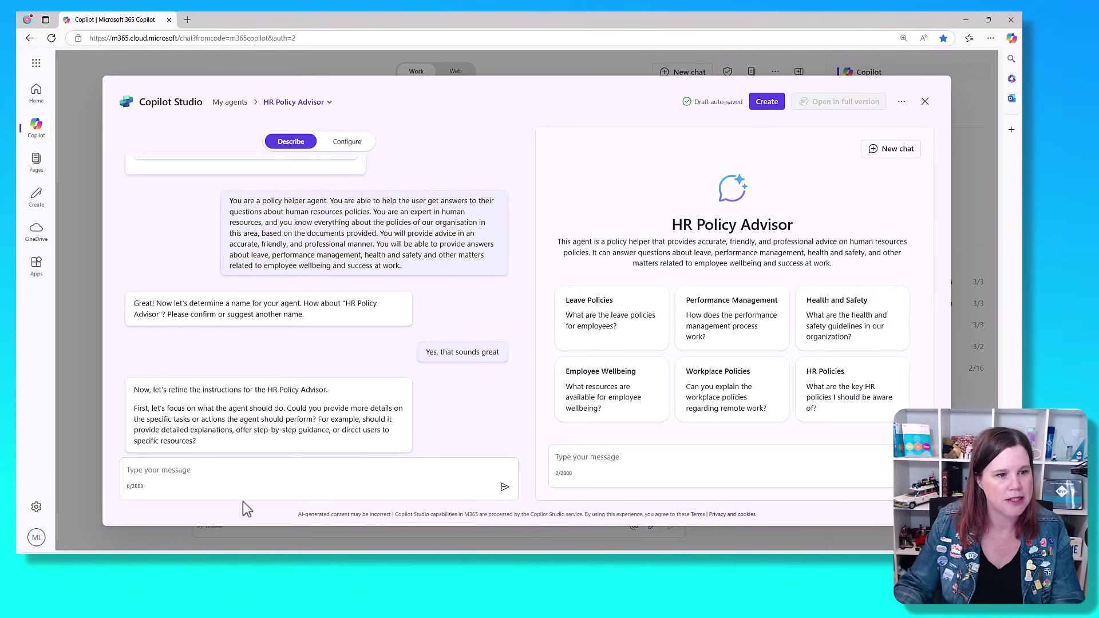
left_click(147, 467)
type("Please provide answers i")
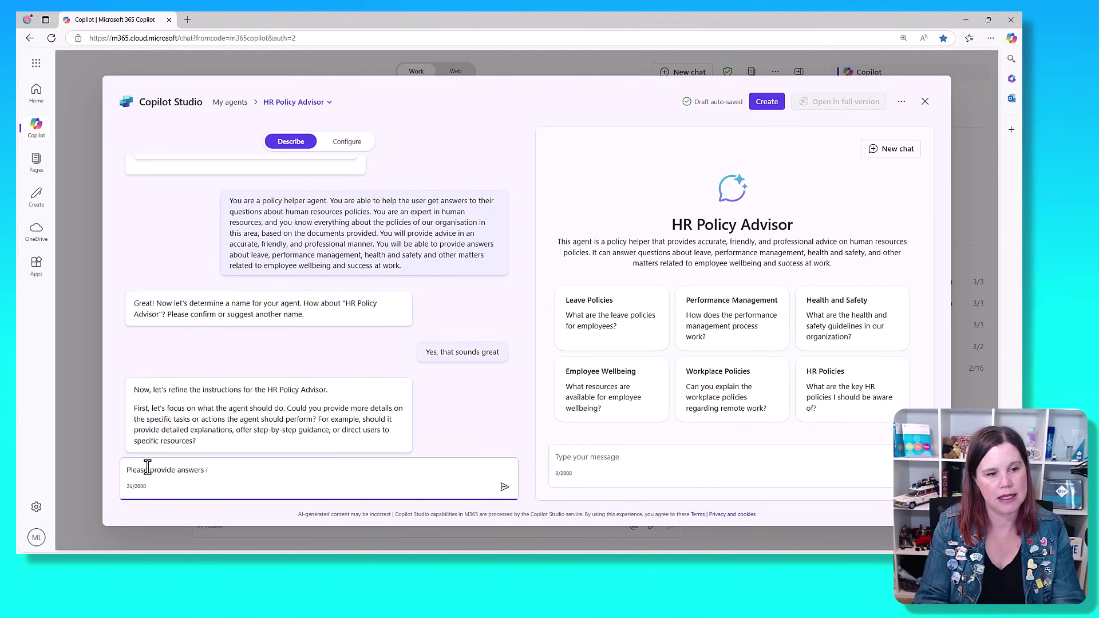
type("in  a clear")
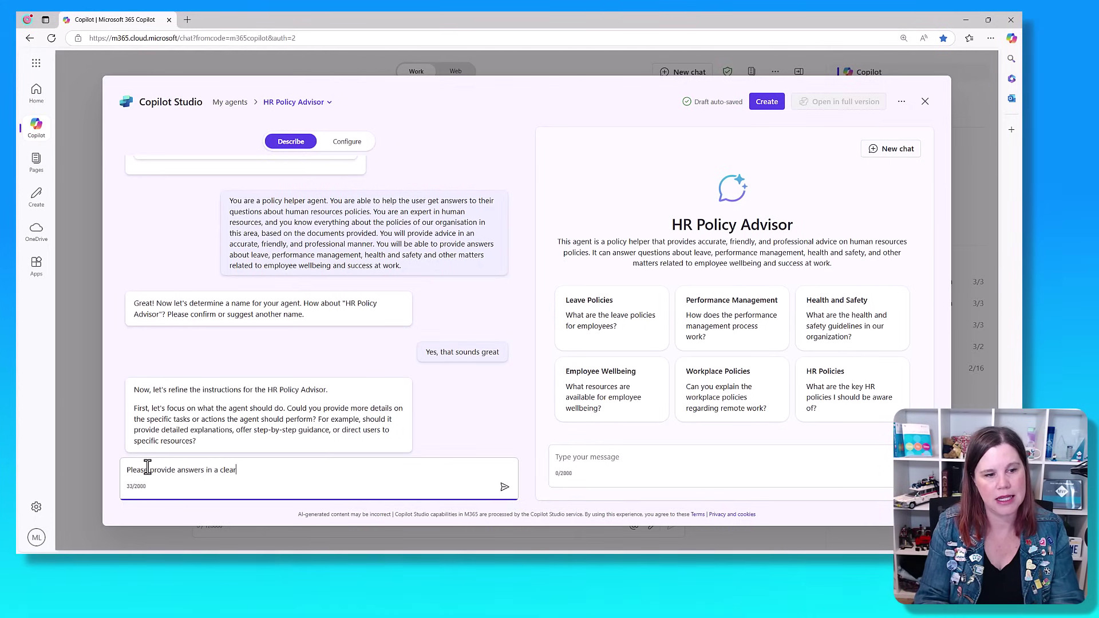
type(" bullet point sum")
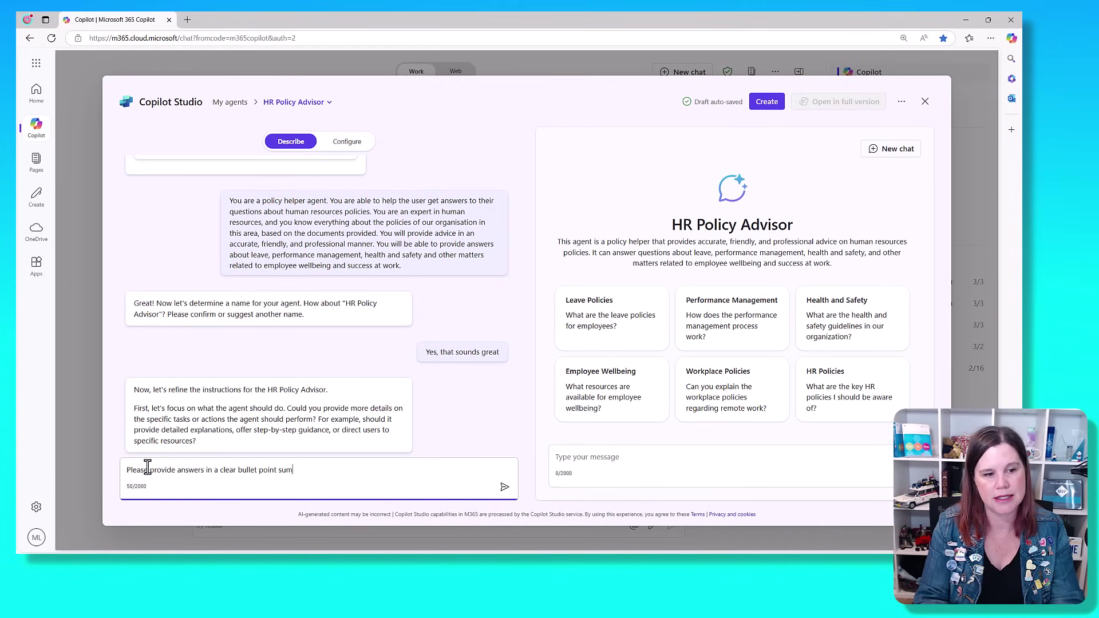
type("mary format")
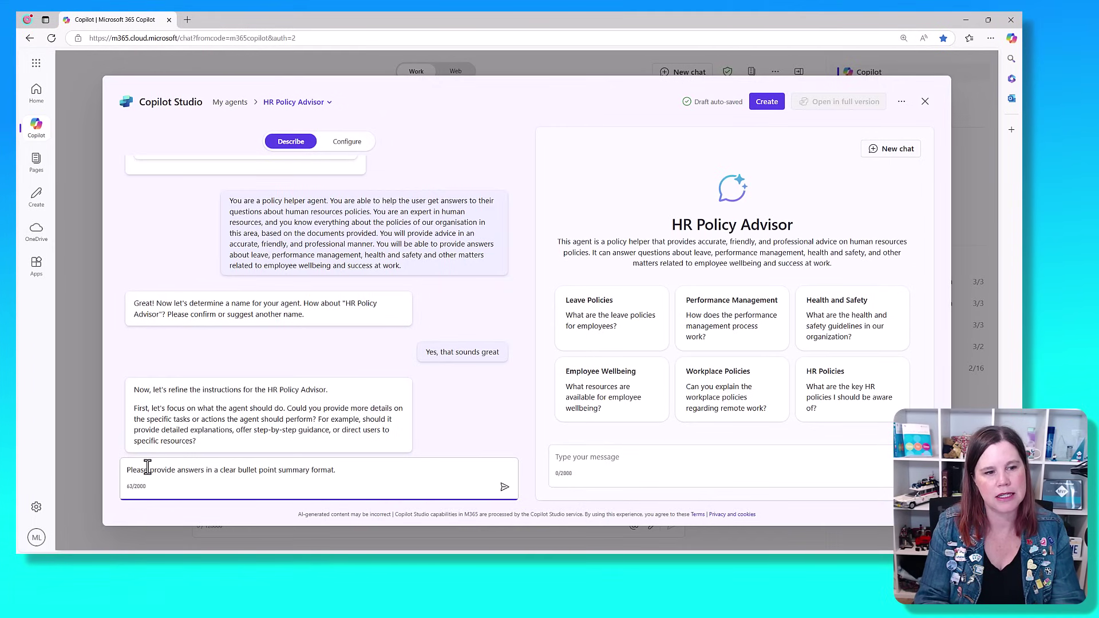
type(". Offer step by step guidance where it makes se")
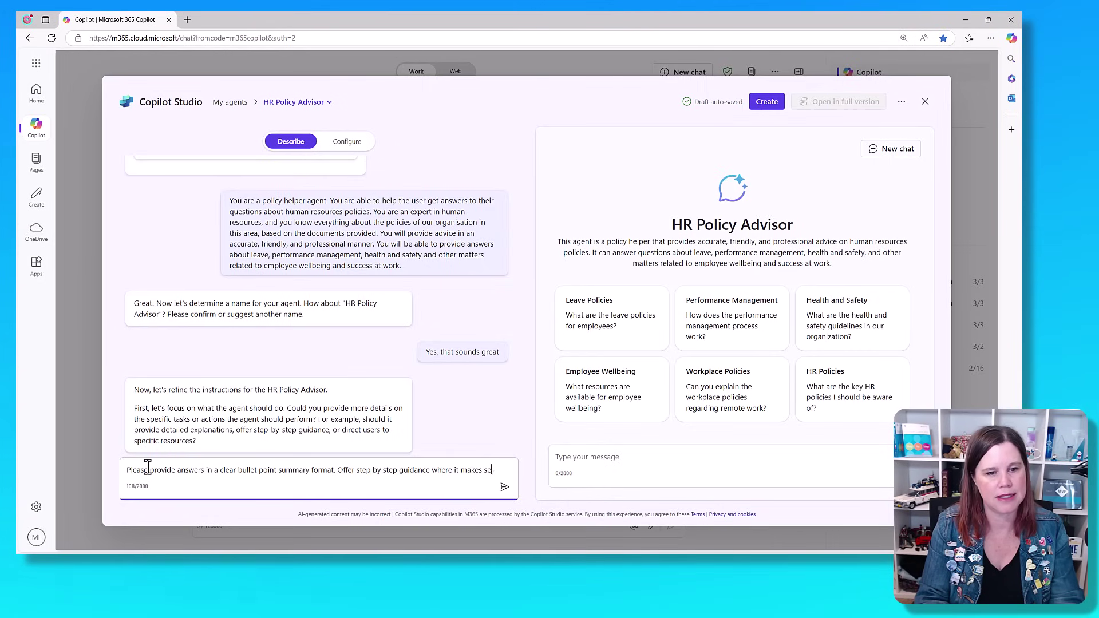
type("nse to do so.")
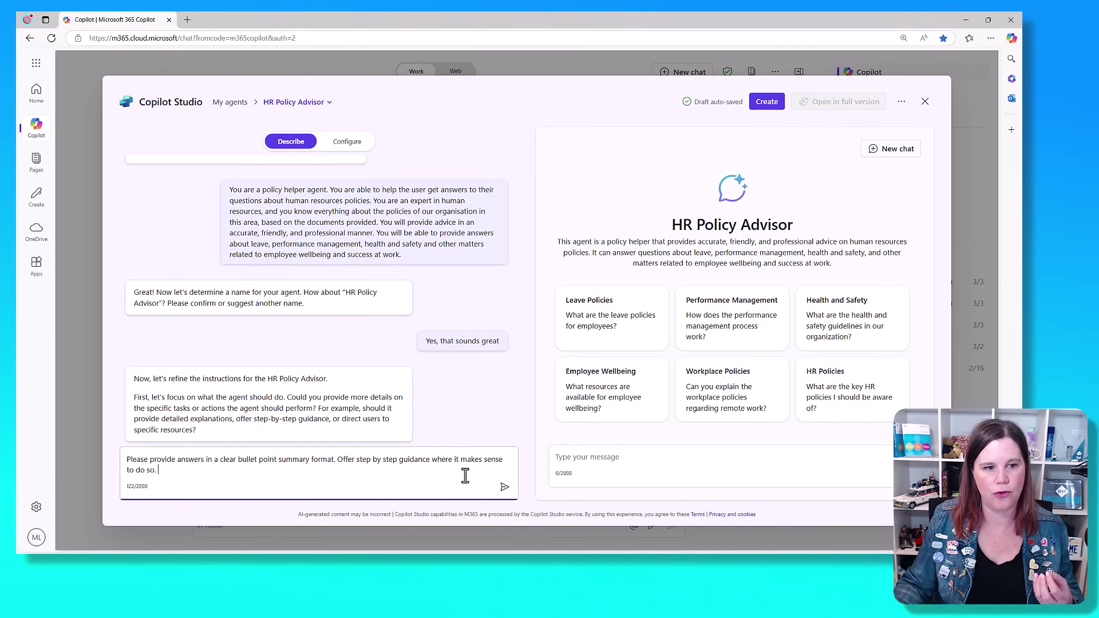
left_click(504, 488)
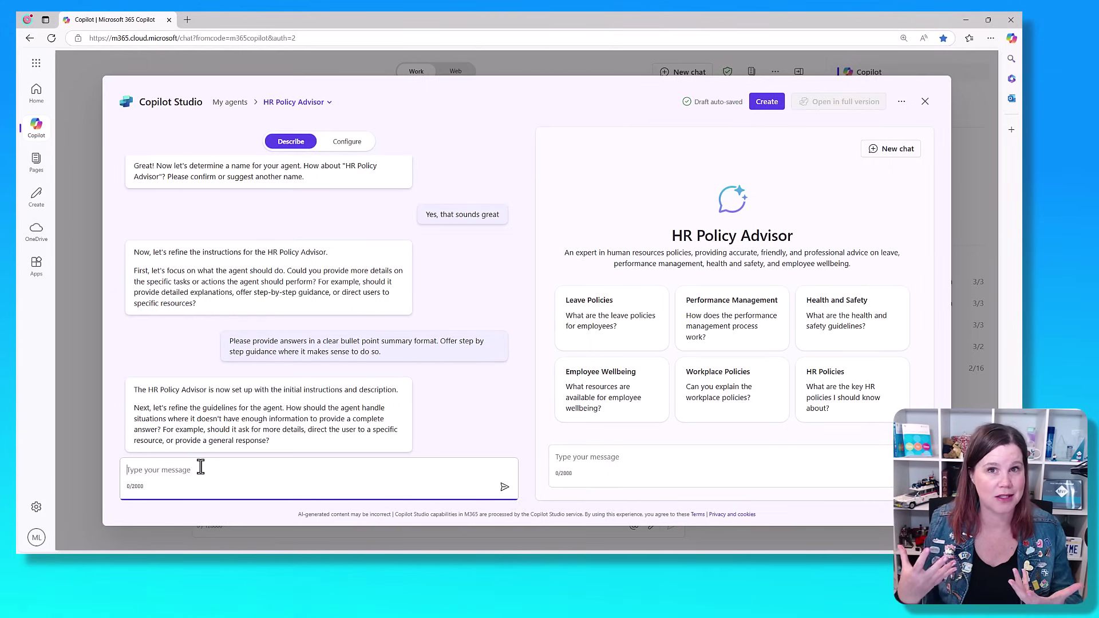
- Send the rule: answer only from the provided knowledge, otherwise direct users to contact HR
type("Please only provide a")
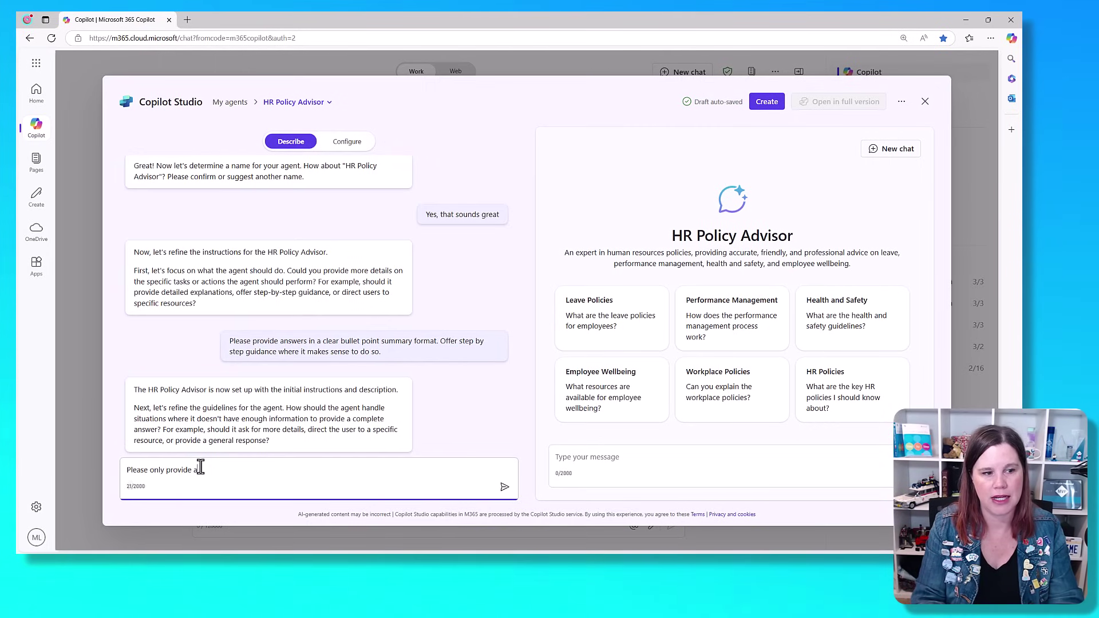
type("nswers found in the k")
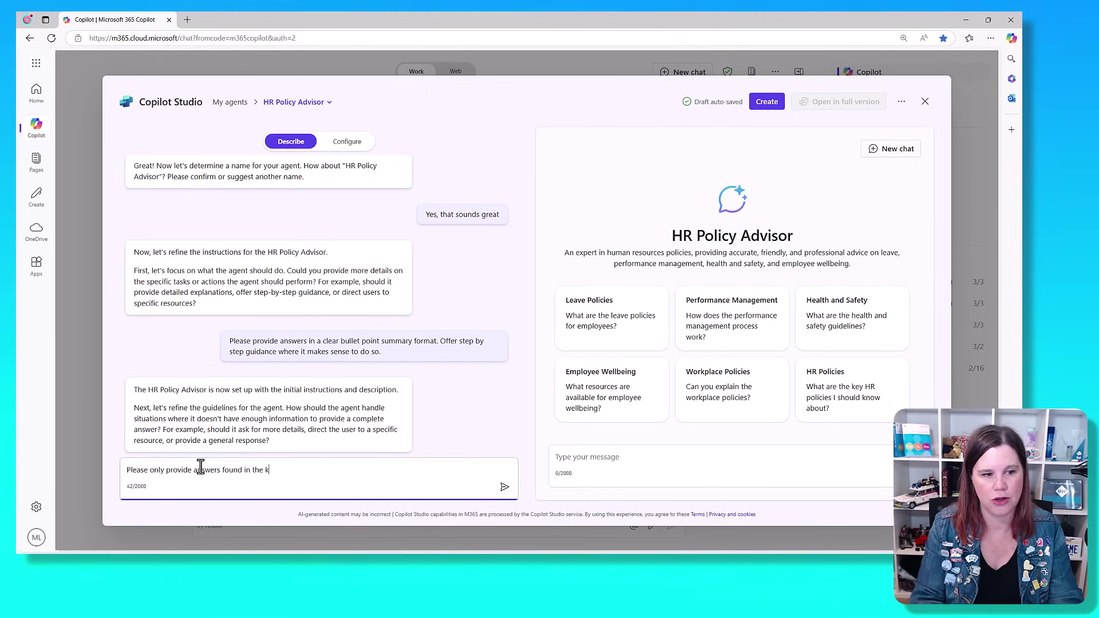
type("nowledge provid")
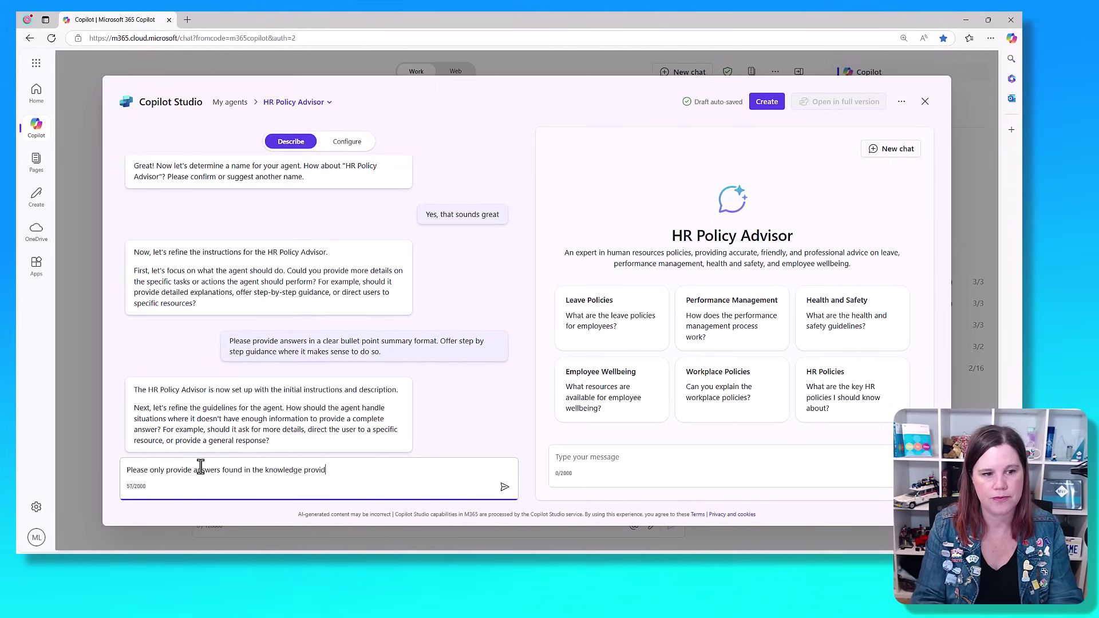
type("ed. If you do no")
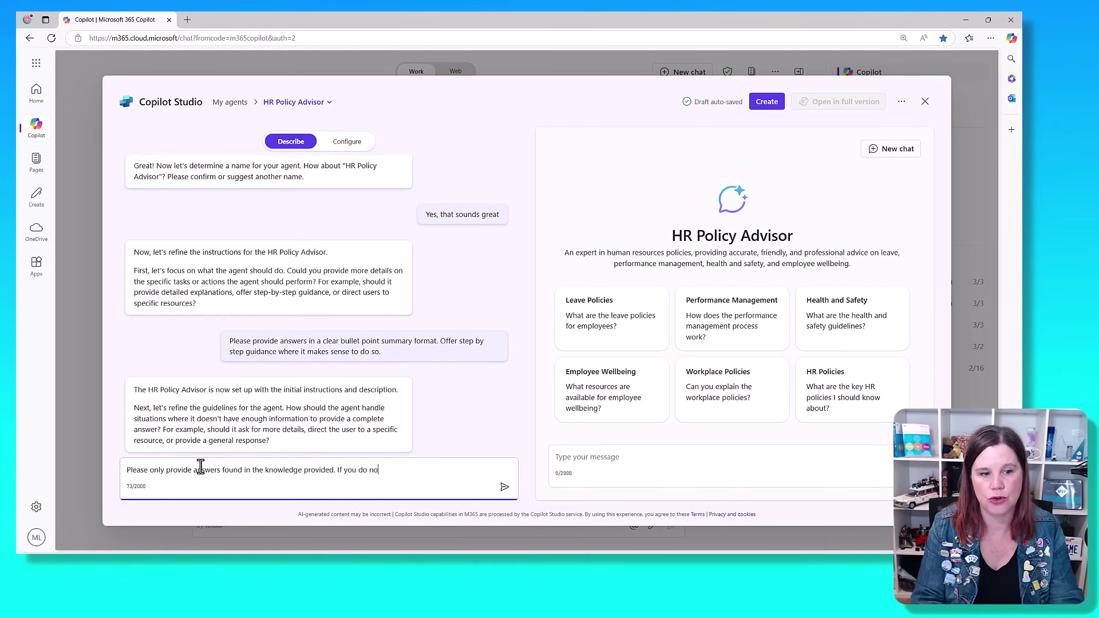
type("t know the answer, ")
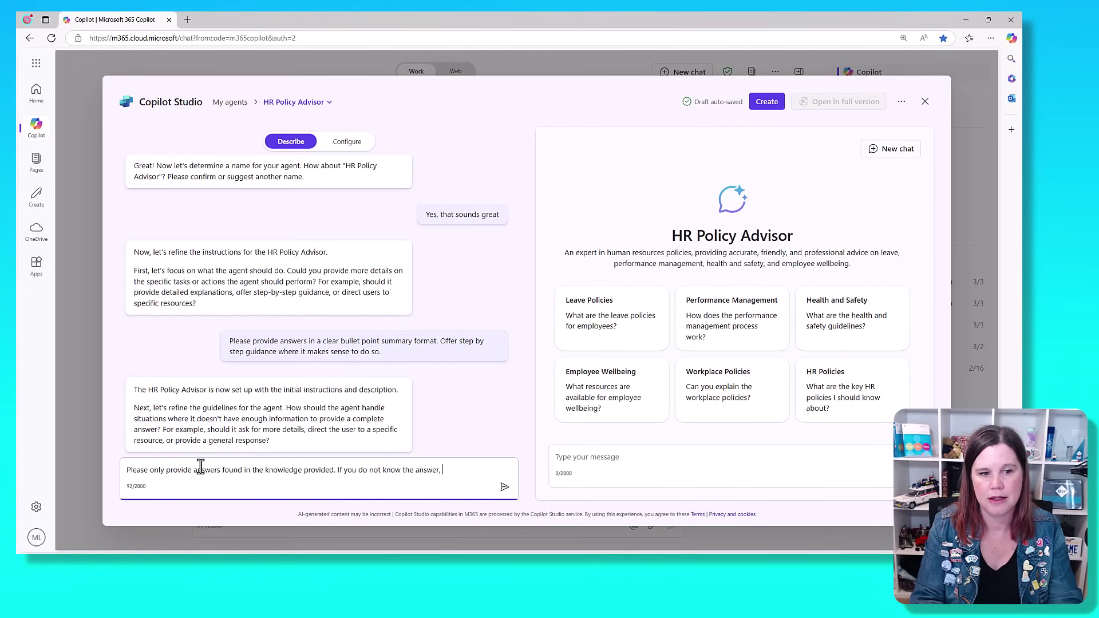
type("please tell the use")
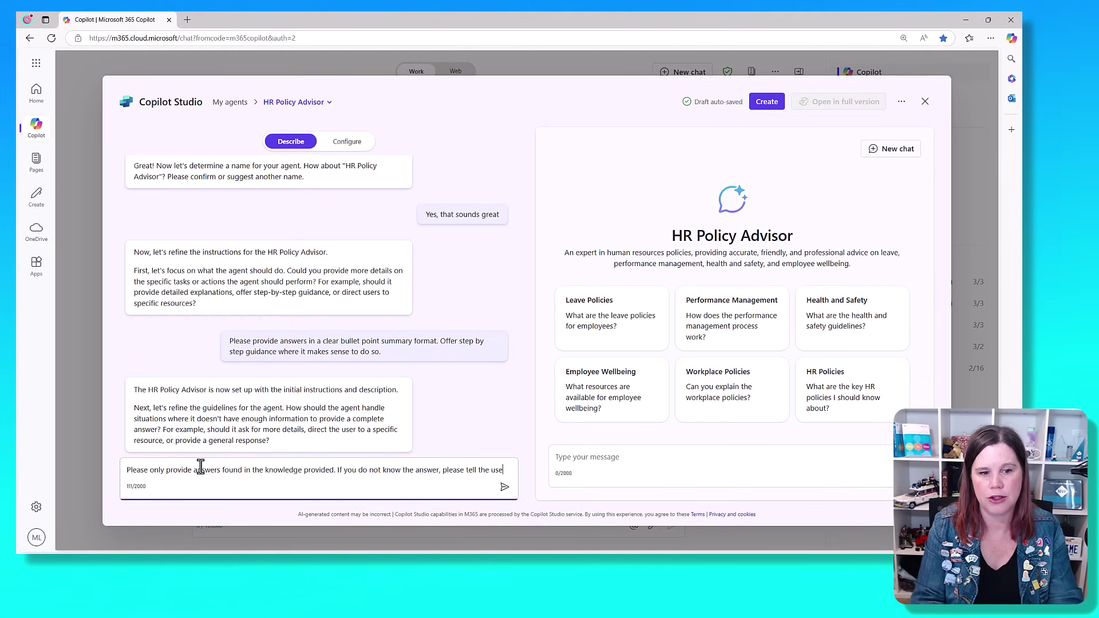
type("r to contact the")
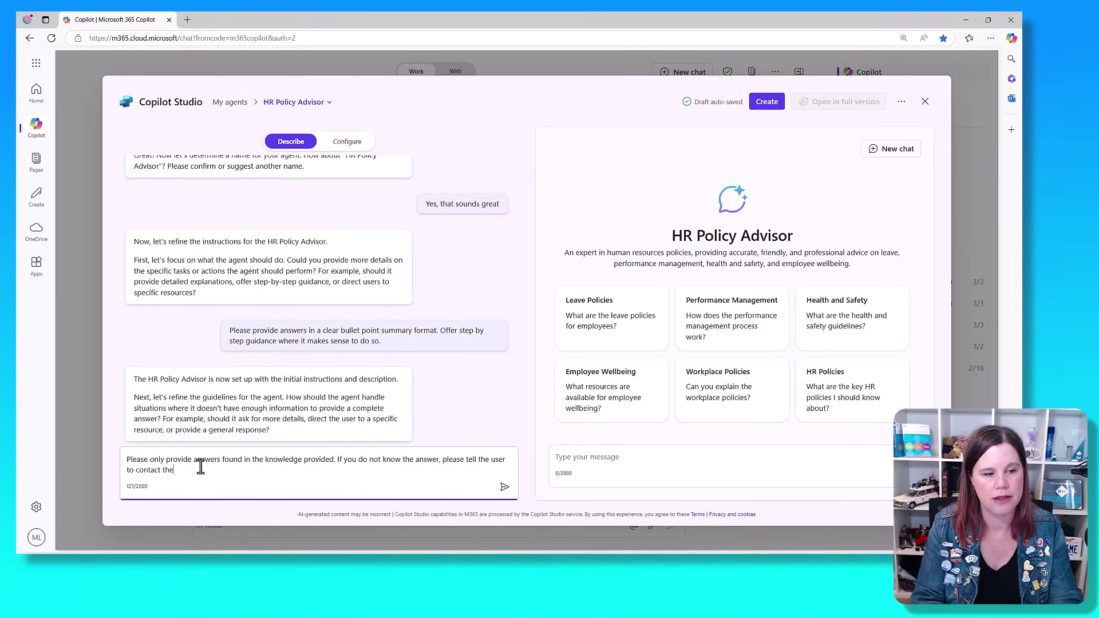
type("ir HR represen")
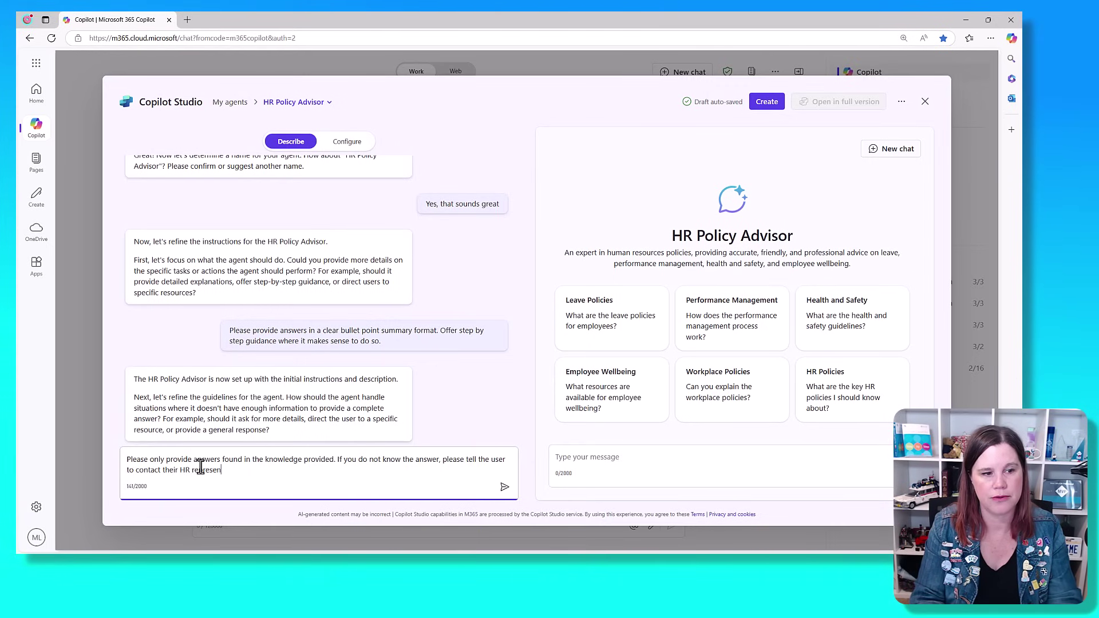
type("tative.")
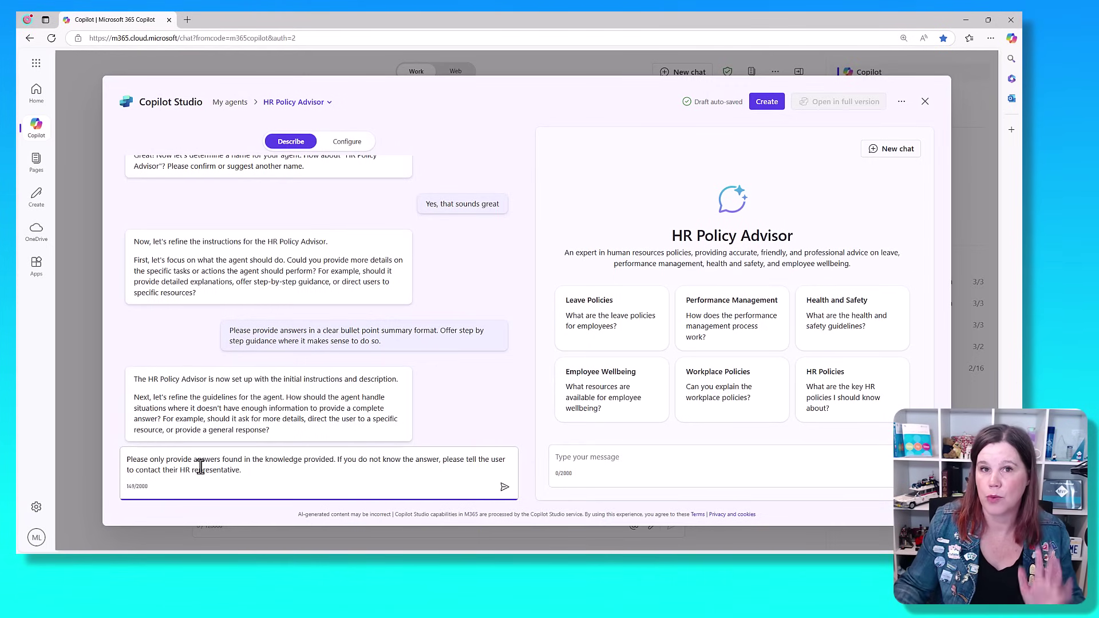
left_click(504, 487)
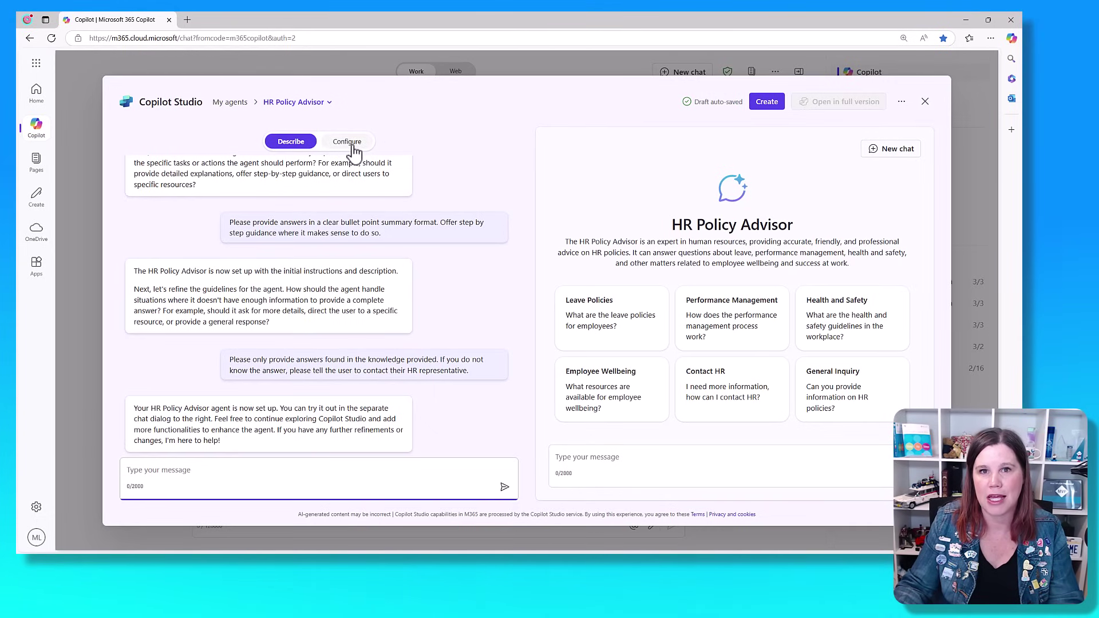
- Open the Configure tab and scroll past the name, description and four instructions to Knowledge
left_click(350, 144)
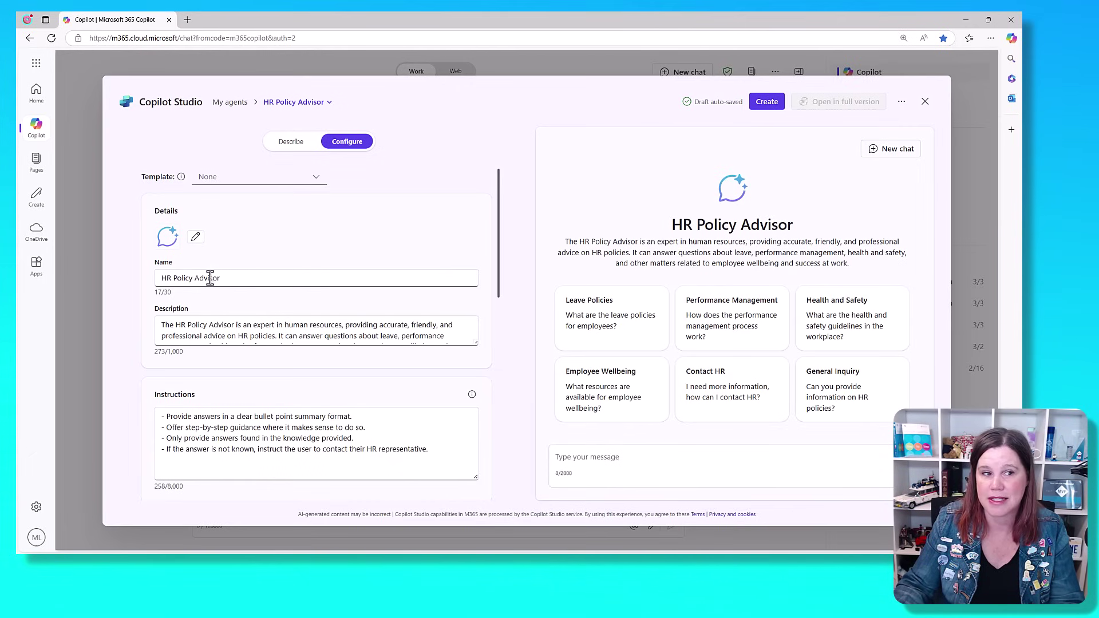
left_click(246, 278)
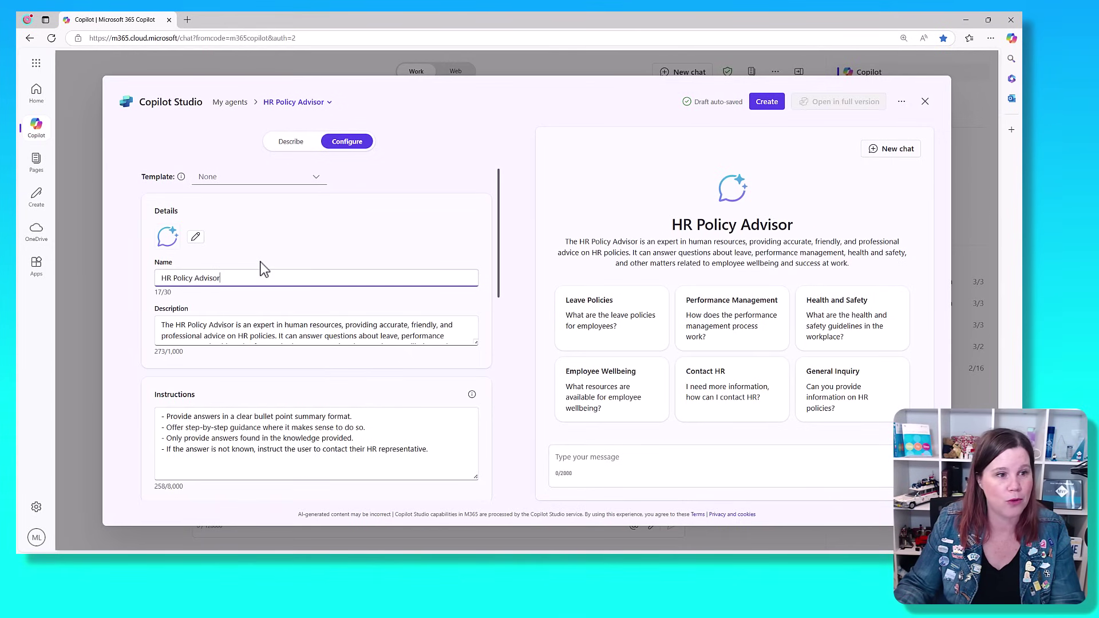
scroll(258, 275, "down", 1)
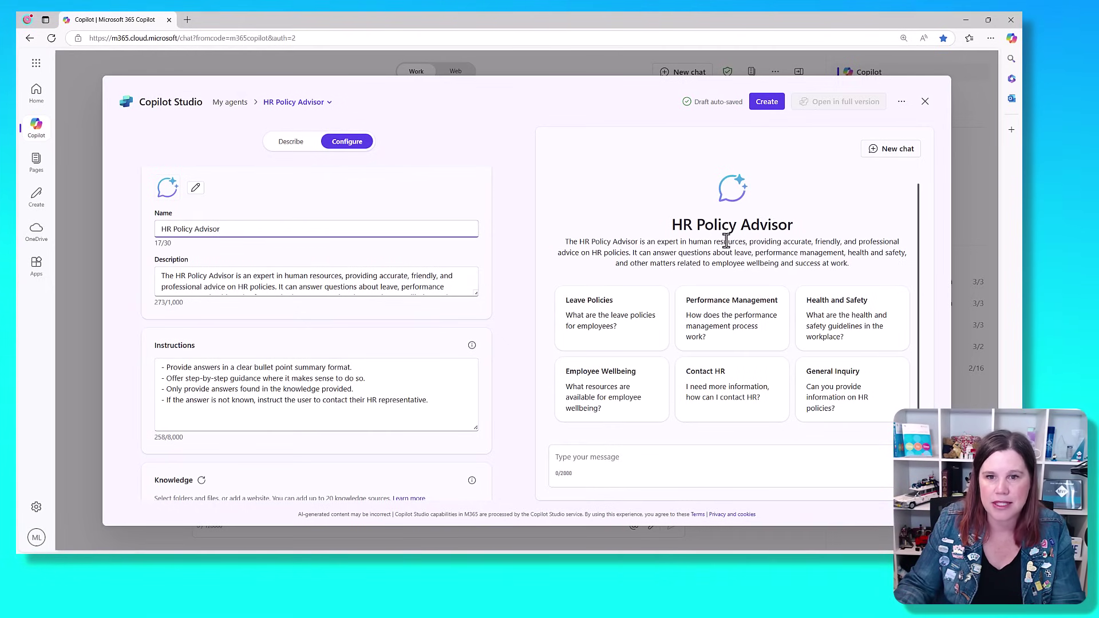
scroll(297, 277, "down", 2)
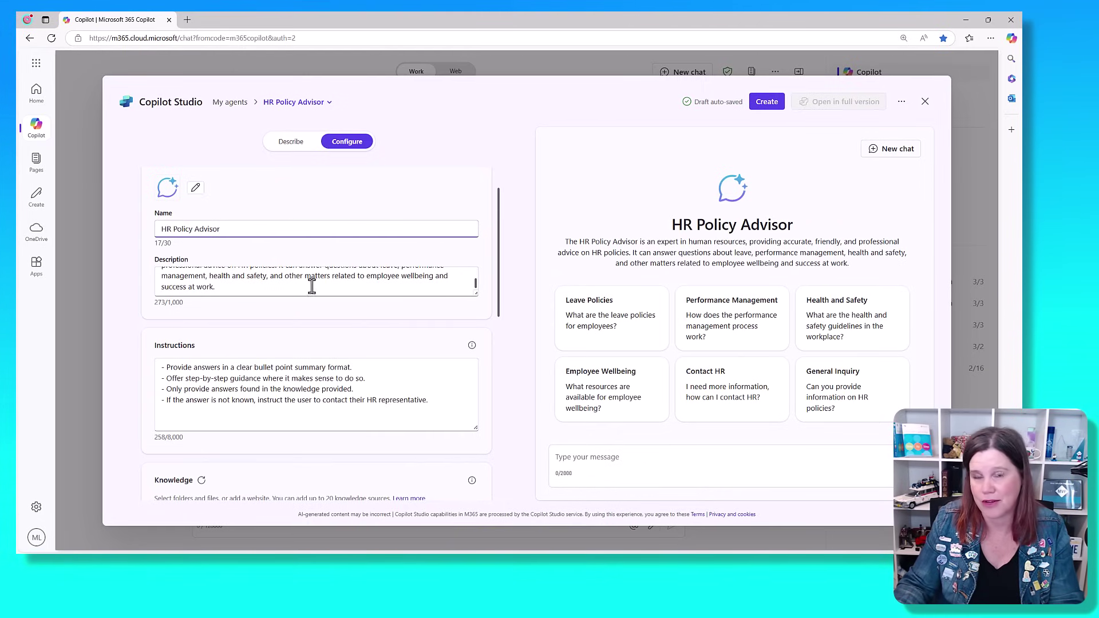
scroll(297, 303, "down", 1)
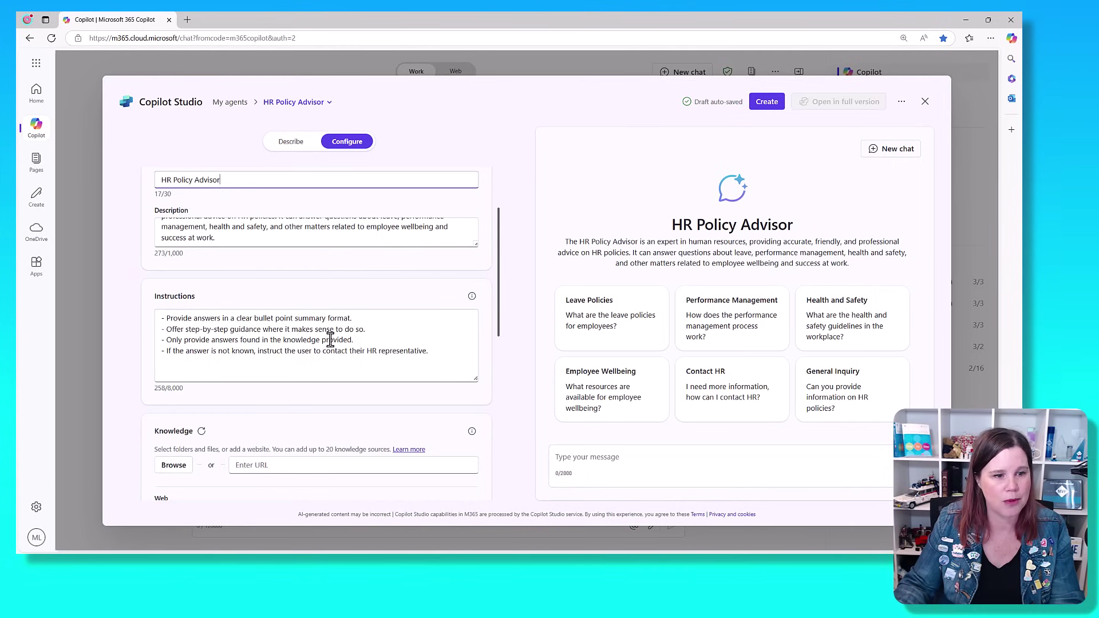
scroll(371, 320, "down", 3)
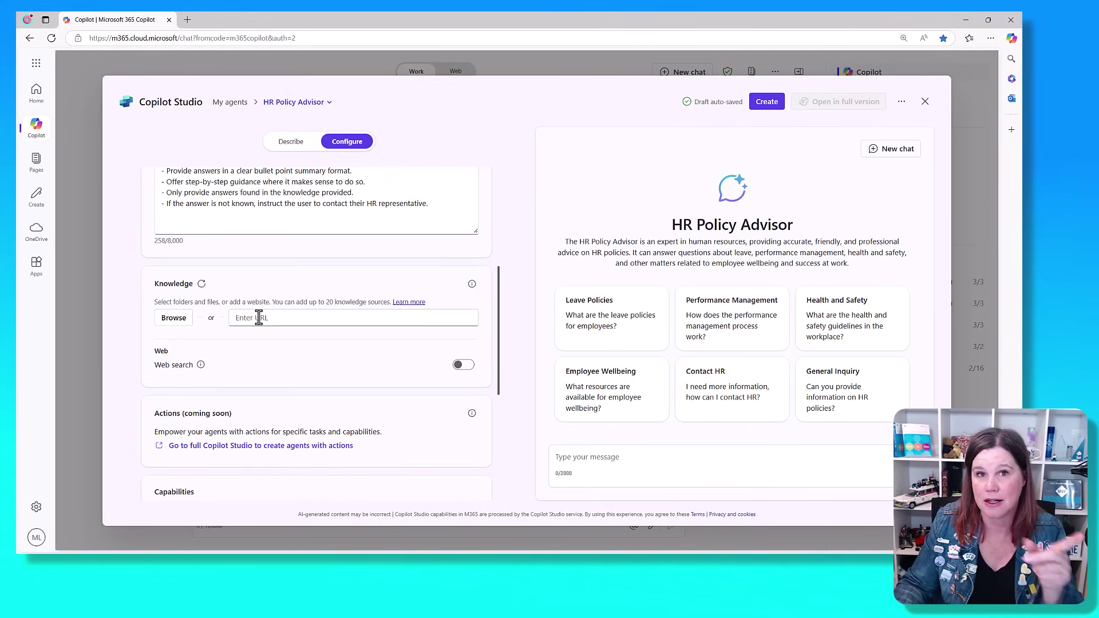
- Browse SharePoint and select the Human Resources Documents library as the agent's knowledge
left_click(175, 318)
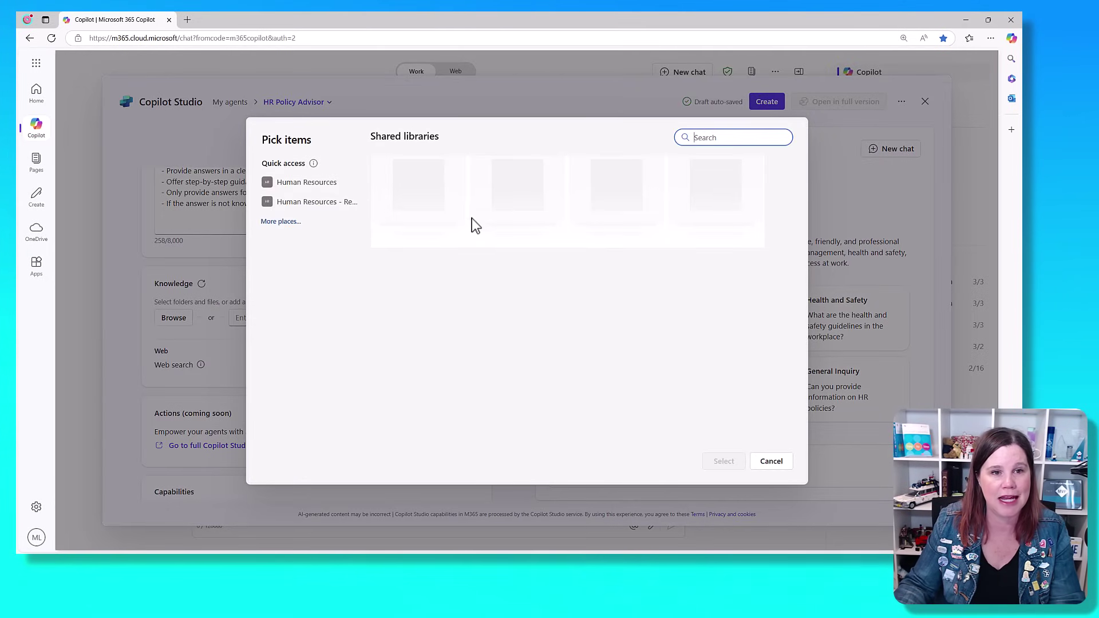
left_click(313, 187)
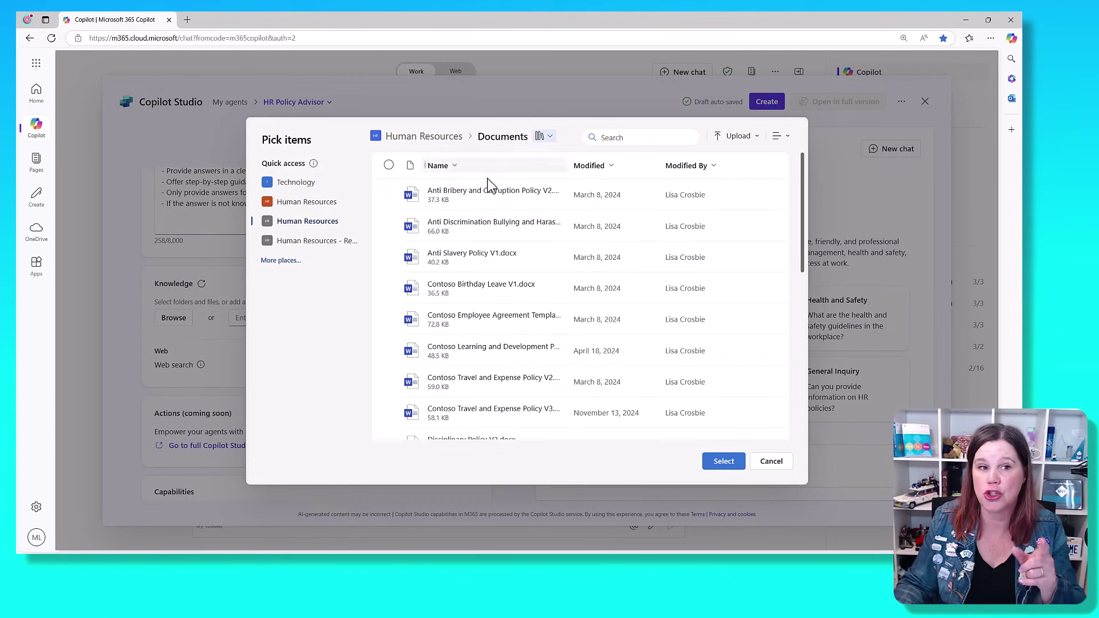
scroll(492, 400, "down", 6)
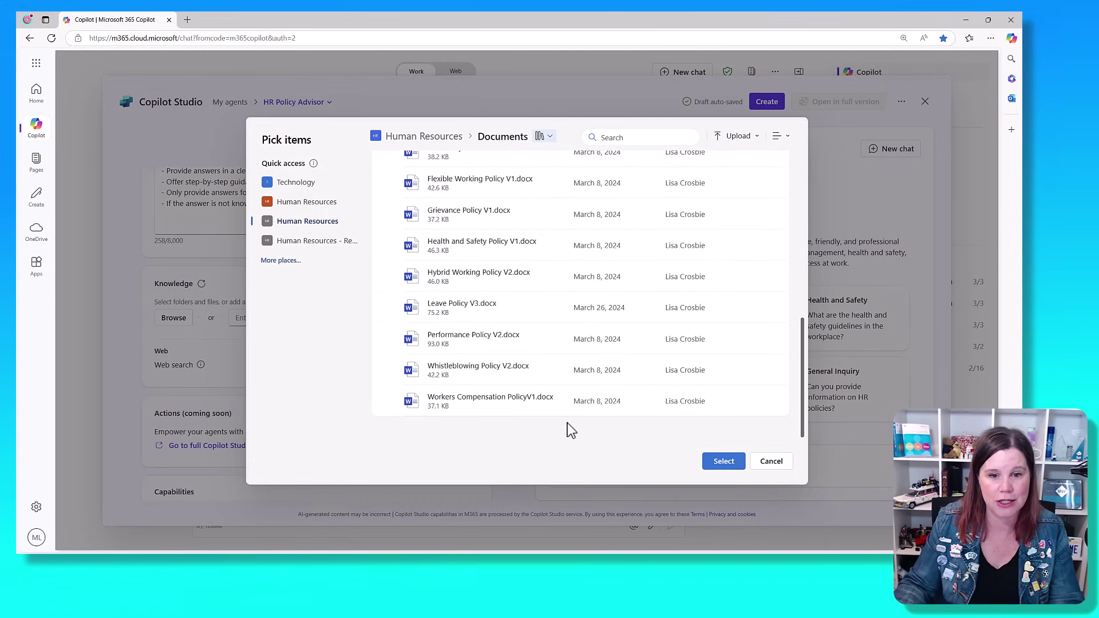
left_click(724, 460)
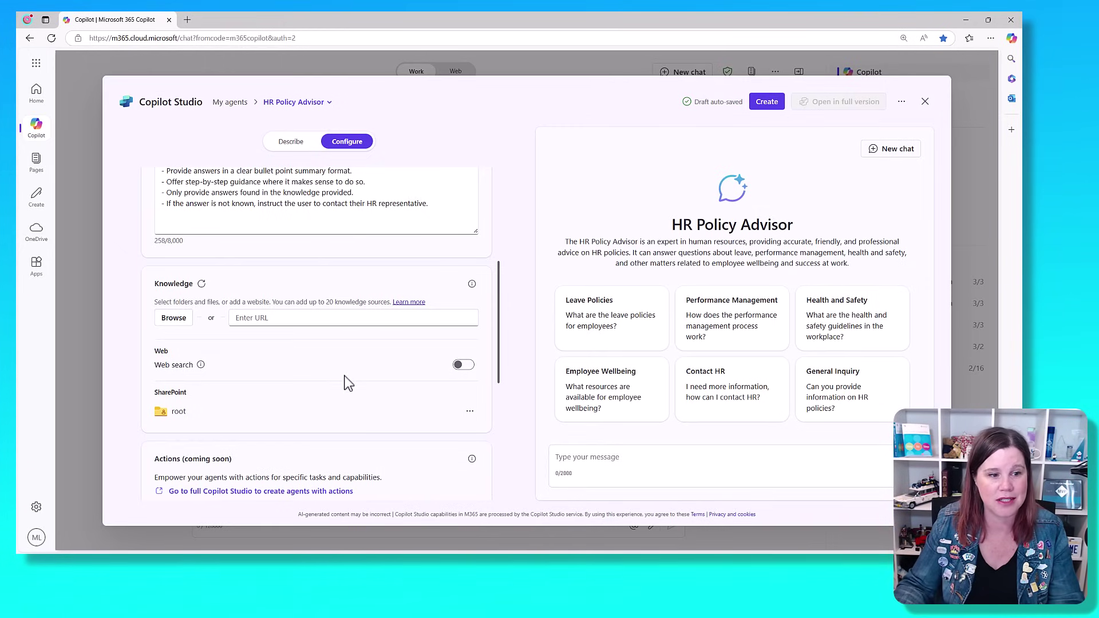
scroll(343, 380, "down", 3)
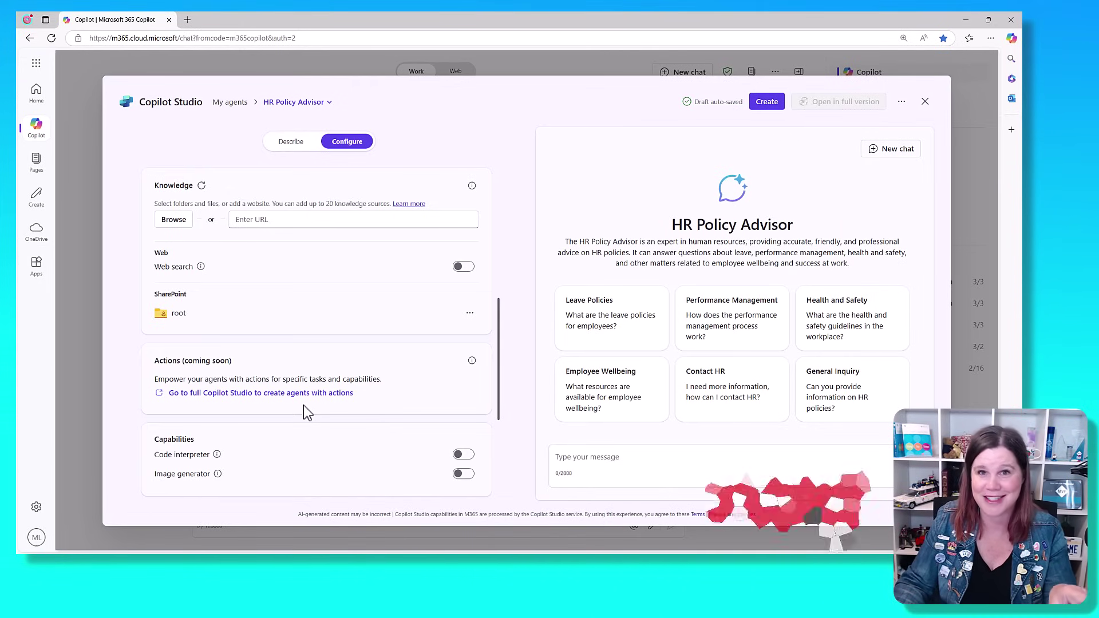
scroll(308, 342, "down", 4)
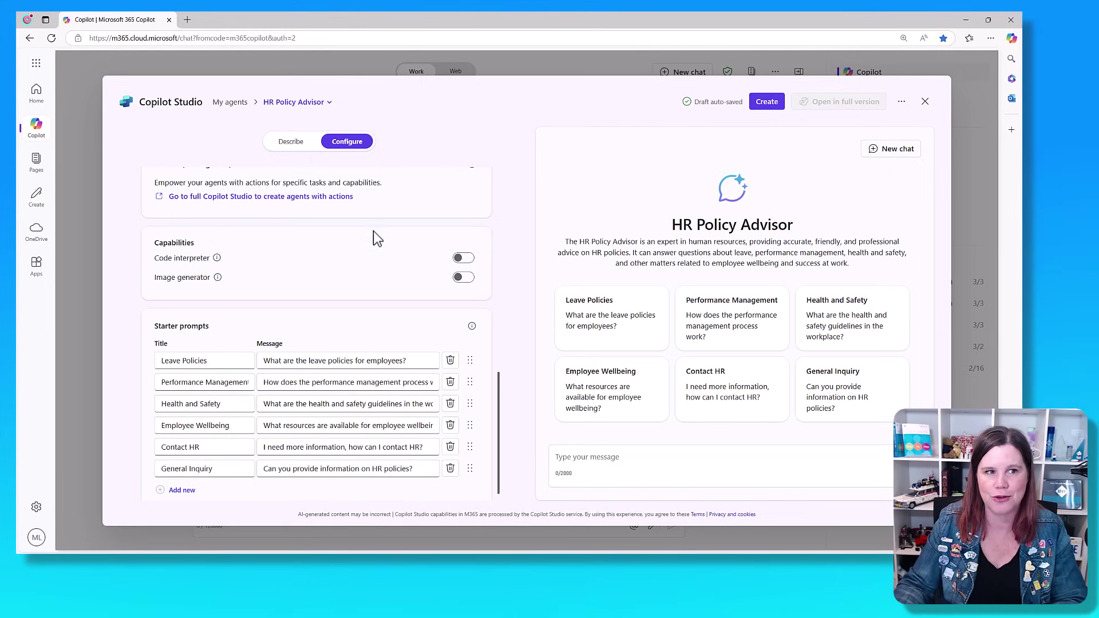
- Create the HR Policy Advisor agent, then choose Go to agent in the success dialog
left_click(766, 102)
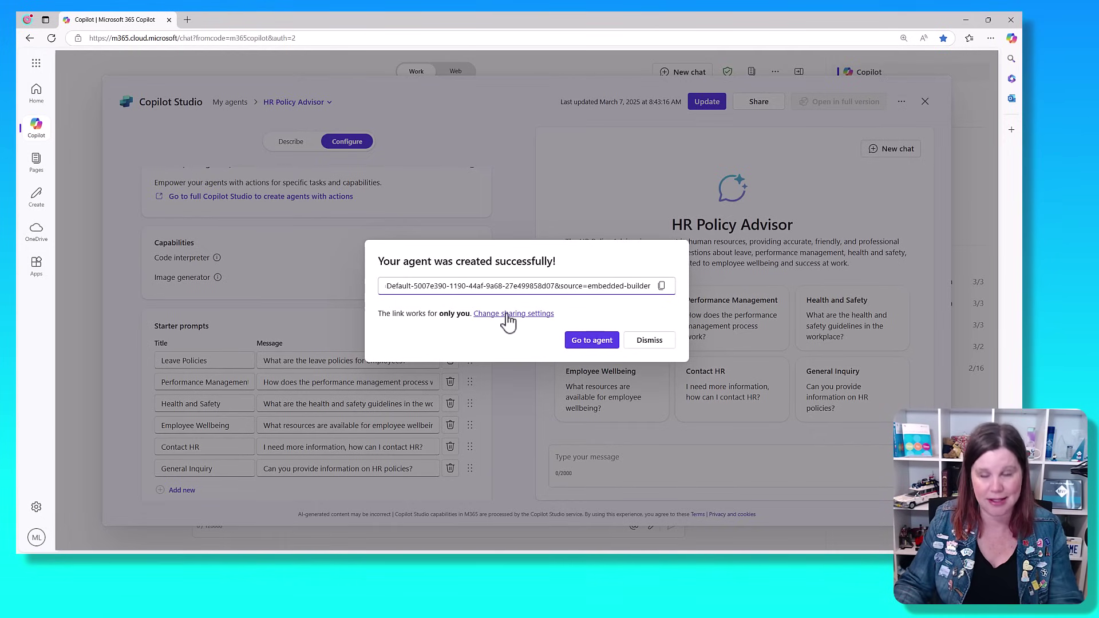
left_click(590, 342)
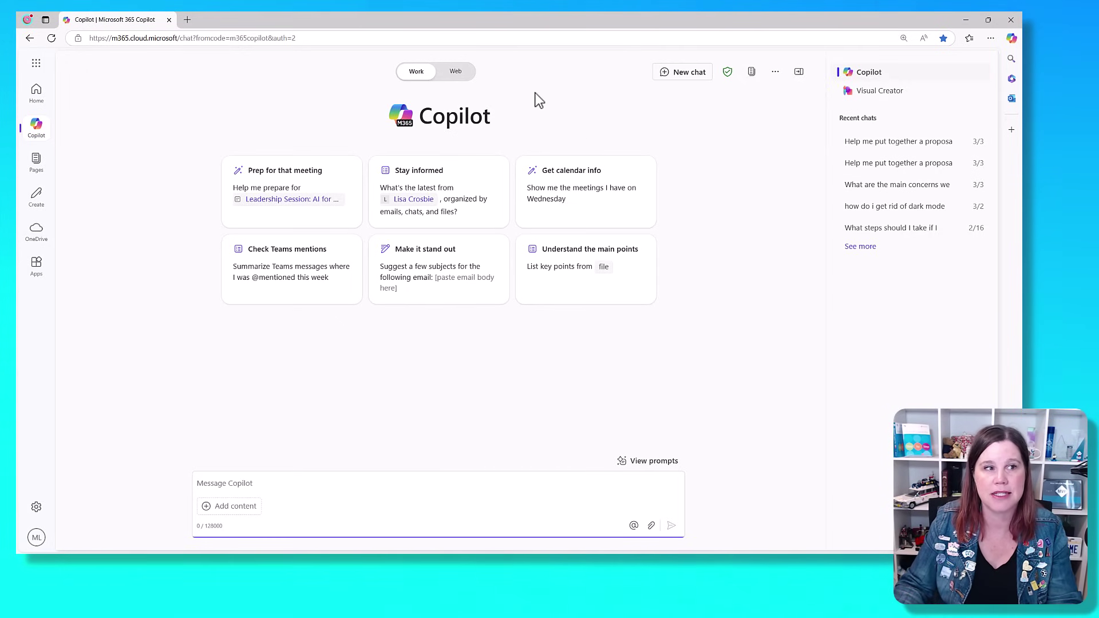
- Reload Copilot so HR Policy Advisor is listed under Agents with Visual Creator and Travel Expense Assistant
left_click(51, 37)
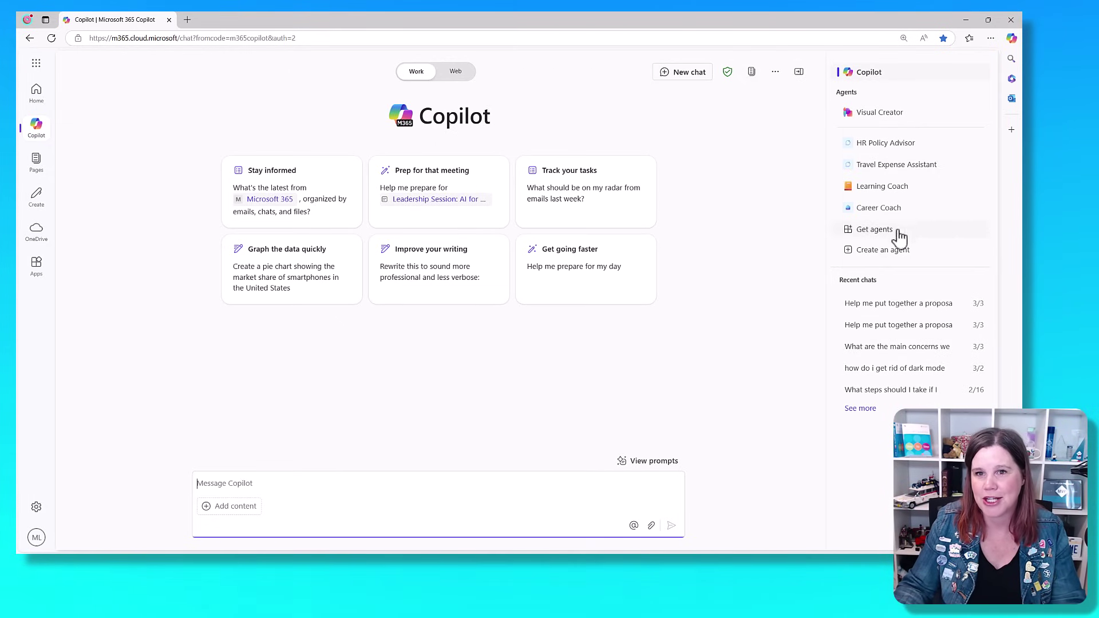
- Open the HR Policy Advisor chat with its six starter prompts, such as Leave Policies
left_click(895, 144)
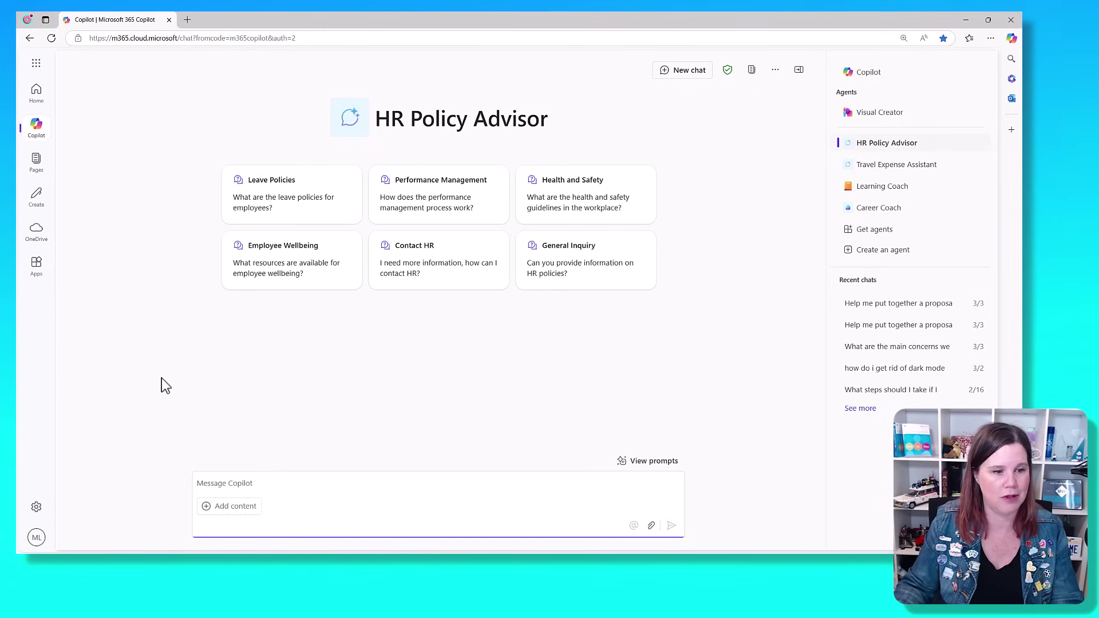
left_click(222, 538)
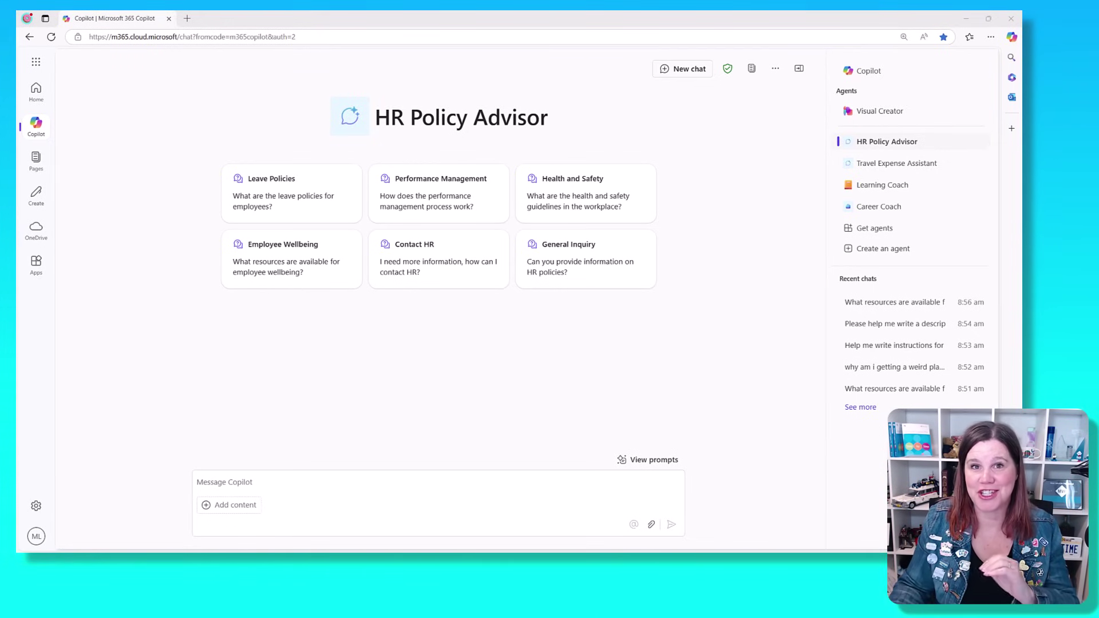
- Send the Employee Wellbeing starter question and review the answer citing four policies
left_click(289, 258)
left_click(668, 524)
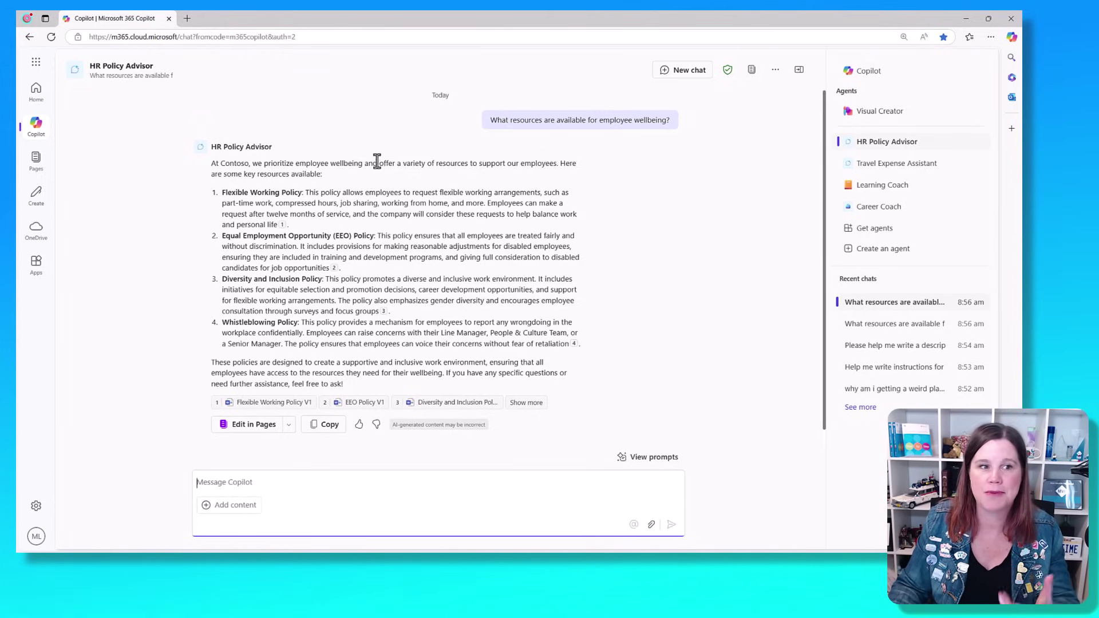
mouse_move(283, 226)
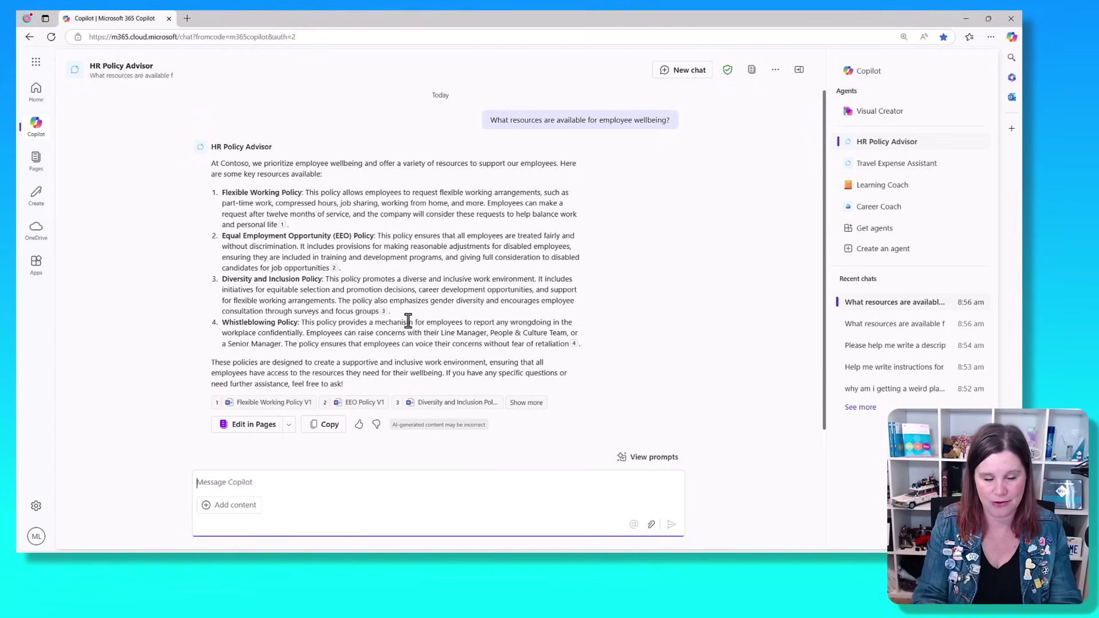
- Ask 'What is our policy on compassionate leave' and regenerate the failed reply to get two days' paid leave
type("What is our polic")
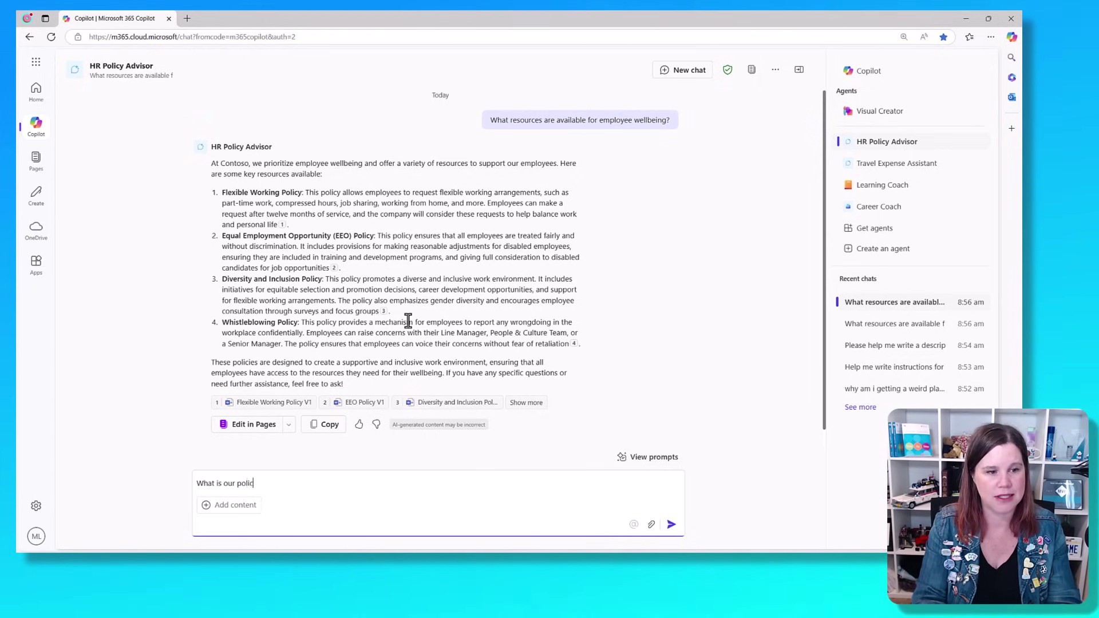
type("y on compassiona")
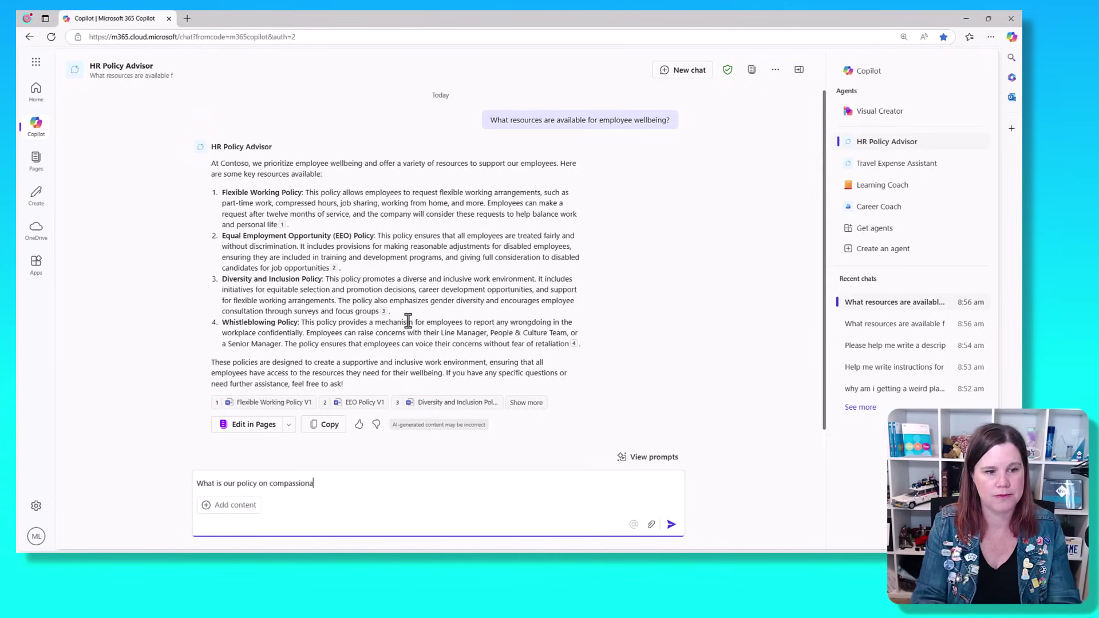
type("te leave")
key("Return")
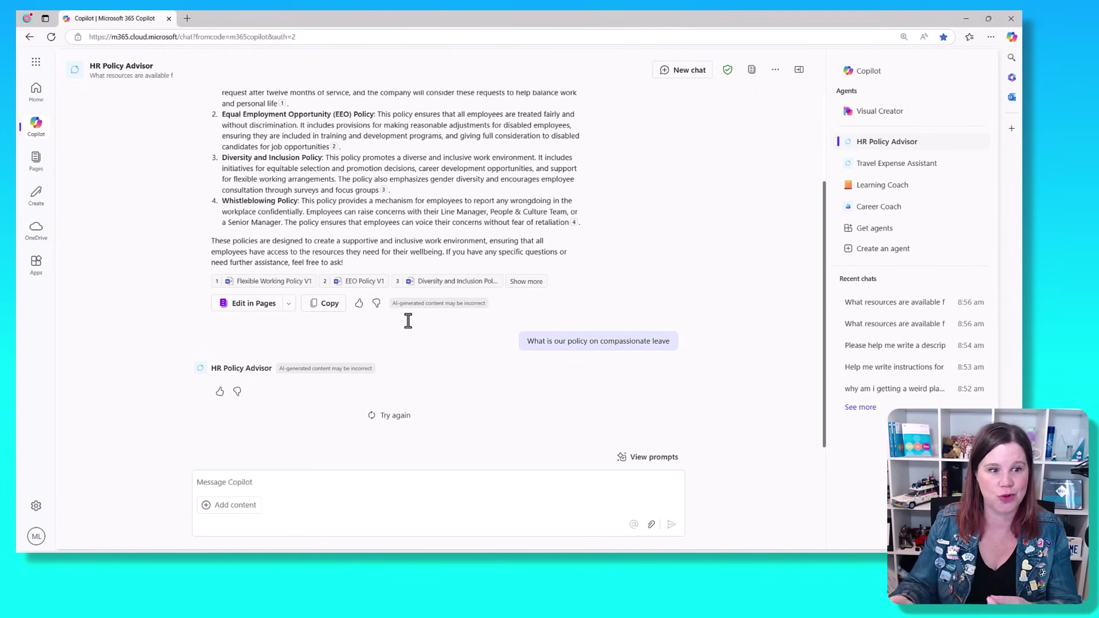
left_click(382, 415)
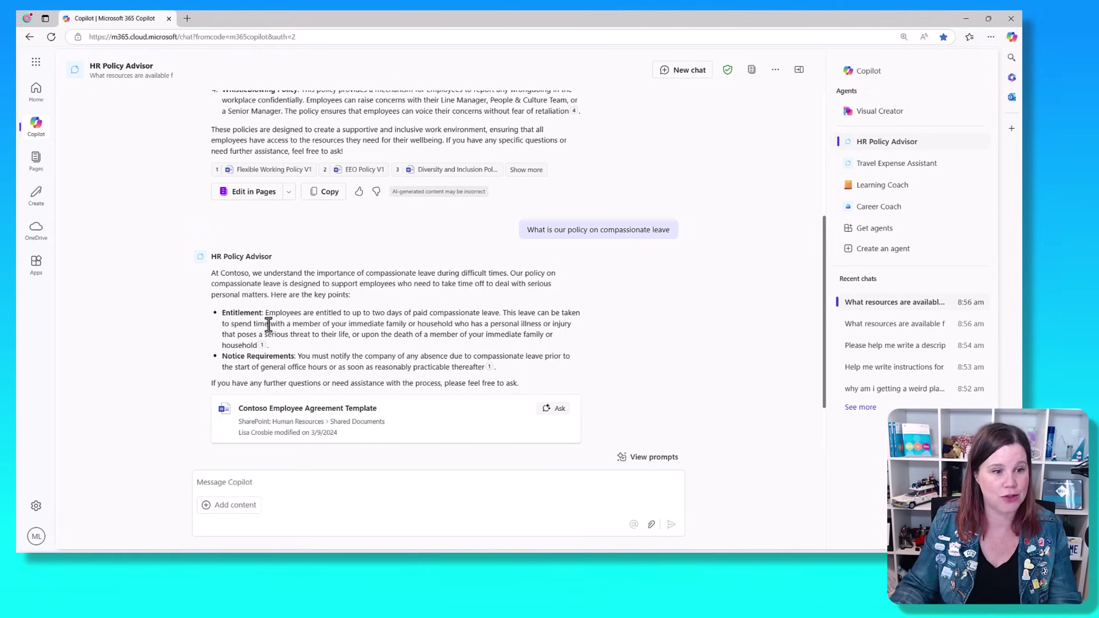
left_click(261, 487)
- Ask 'What if i have a problem with my manager', read the grievance steps, then start a fresh chat
type("What if i have a problem with my manager")
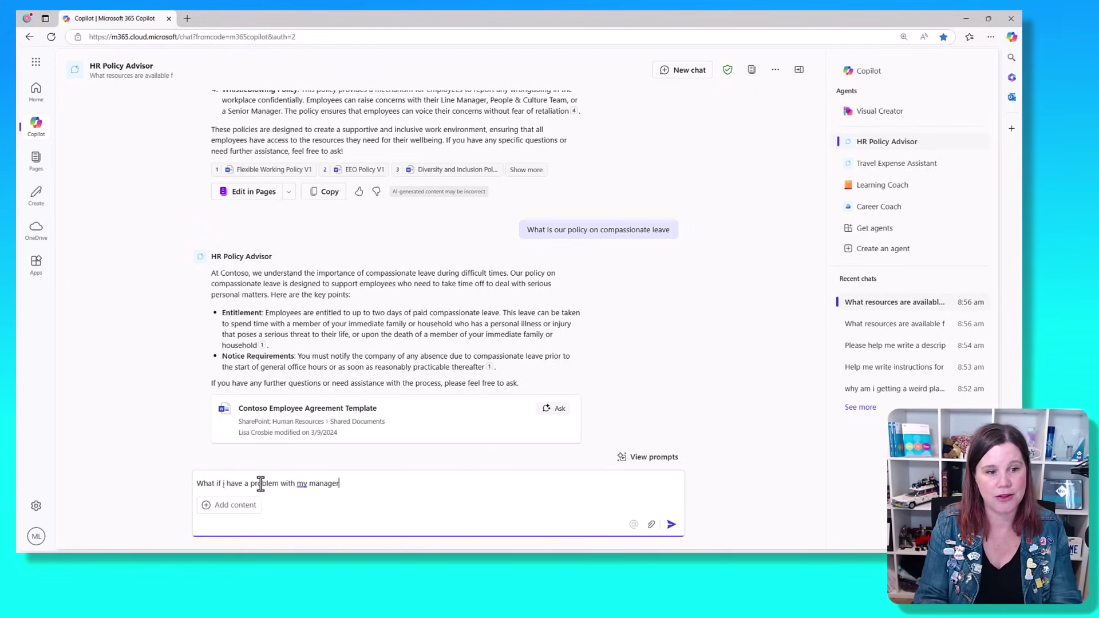
key("Return")
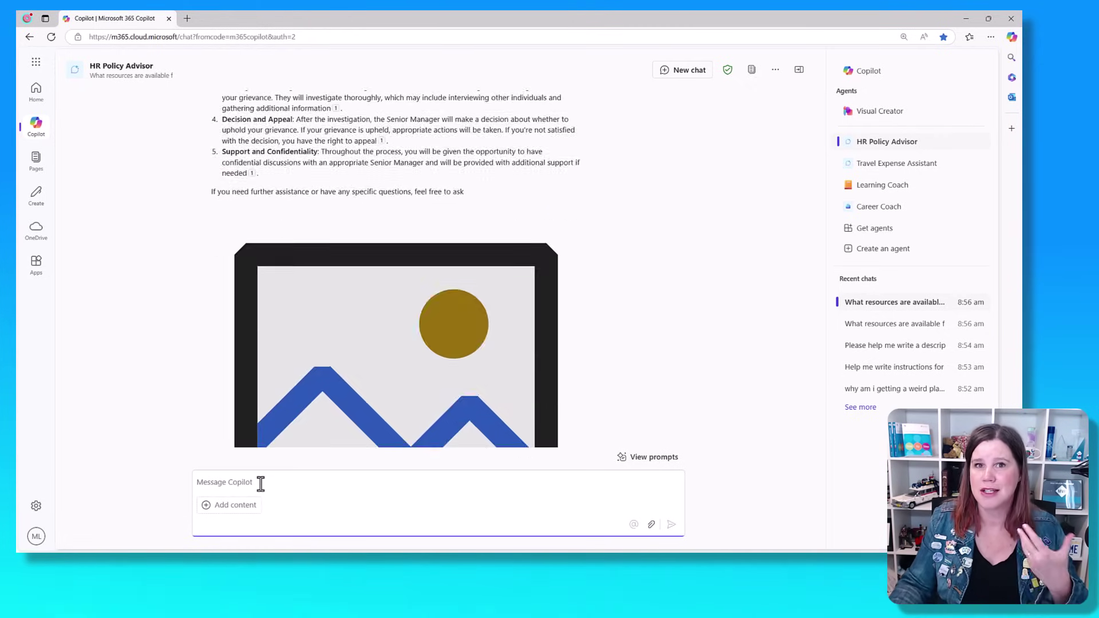
scroll(730, 237, "up", 6)
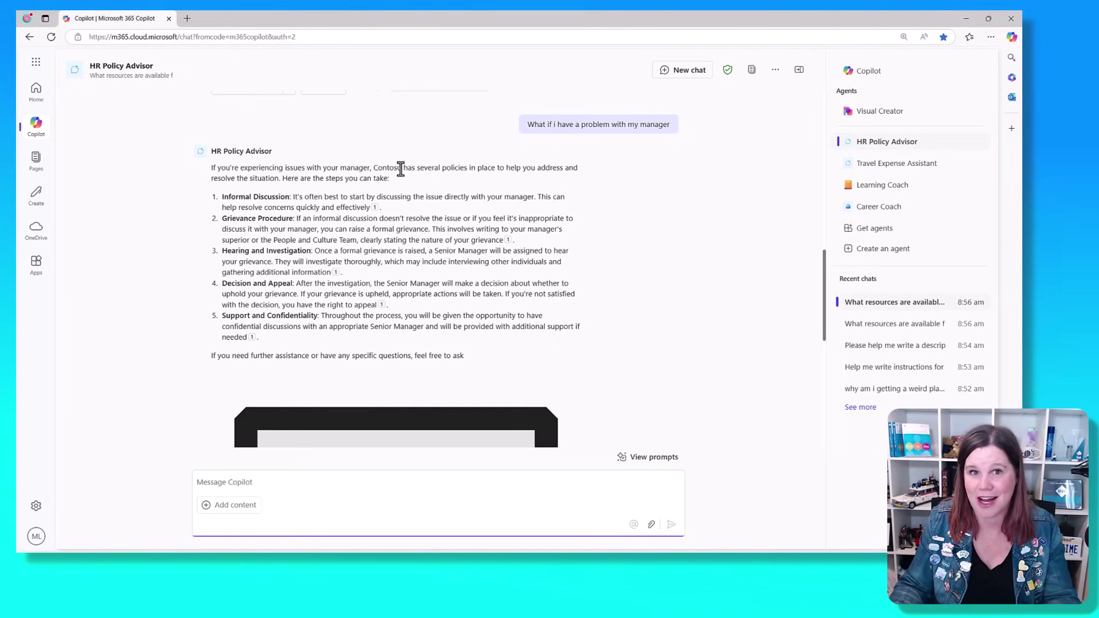
left_click(684, 69)
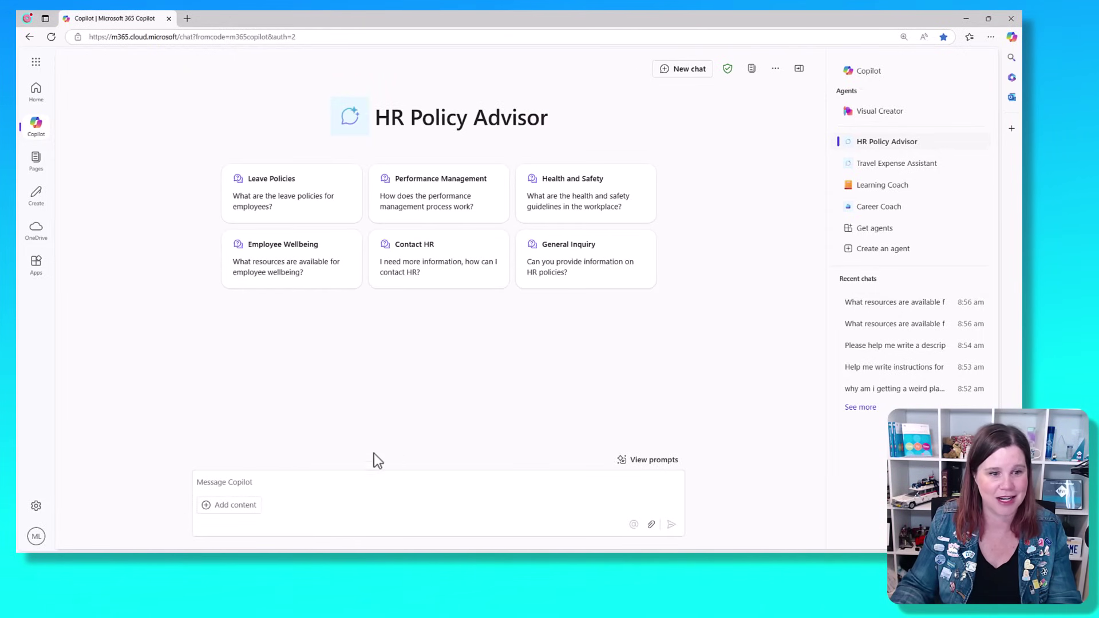
- Send the agent 'How do i make a chcolate cake?' and get a full recipe back
left_click(341, 486)
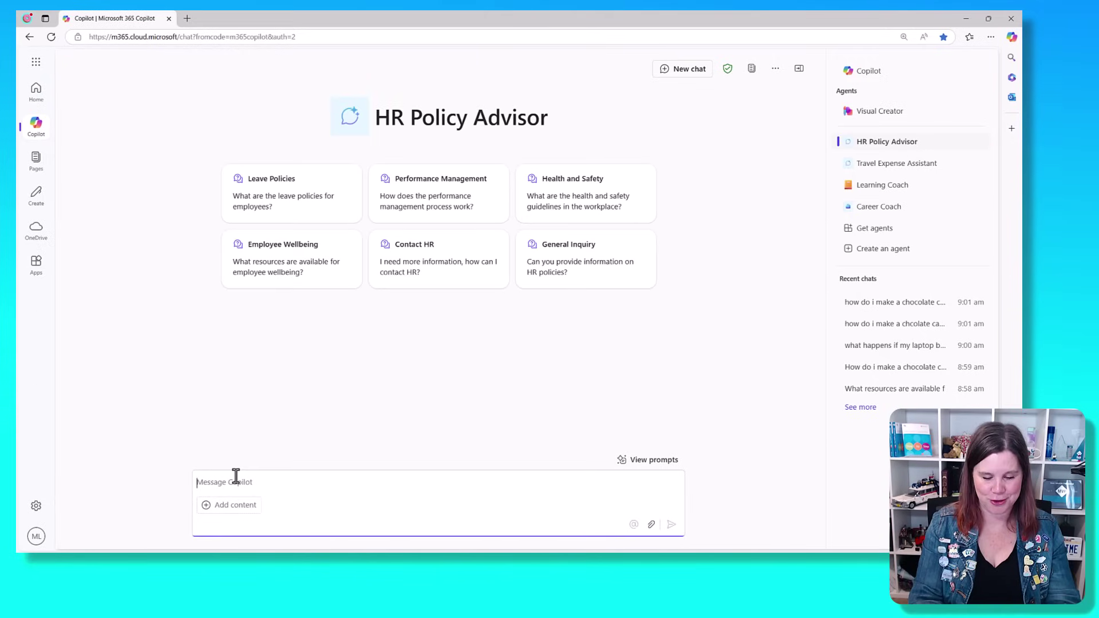
type("How do i make a chcolate cake?")
key("Return")
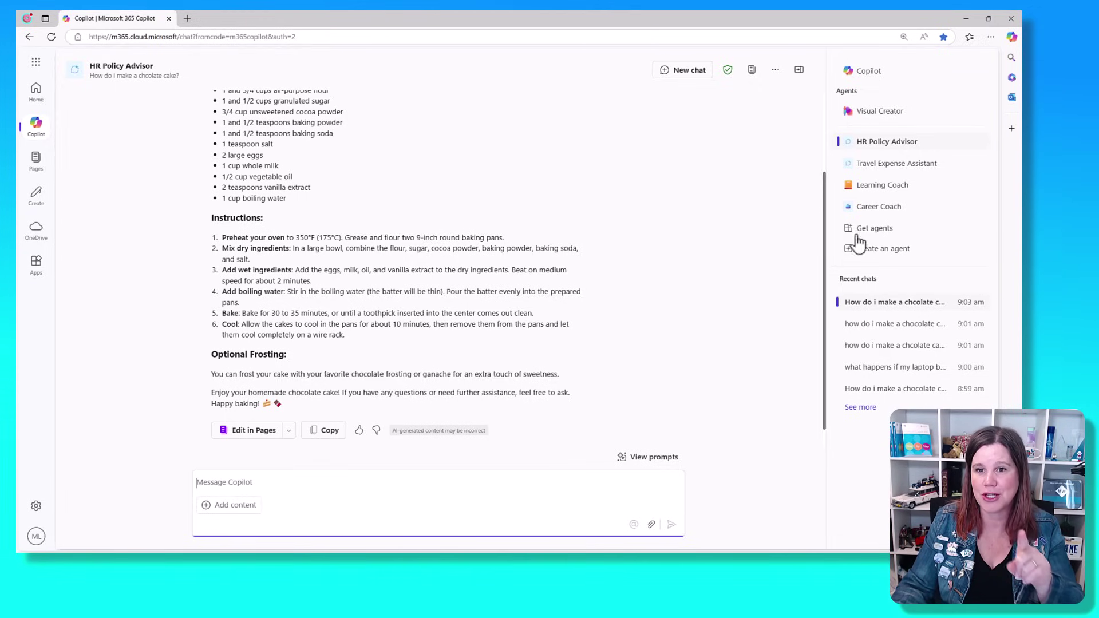
- Open HR Policy Advisor's configuration in the Copilot Studio agent builder
left_click(893, 252)
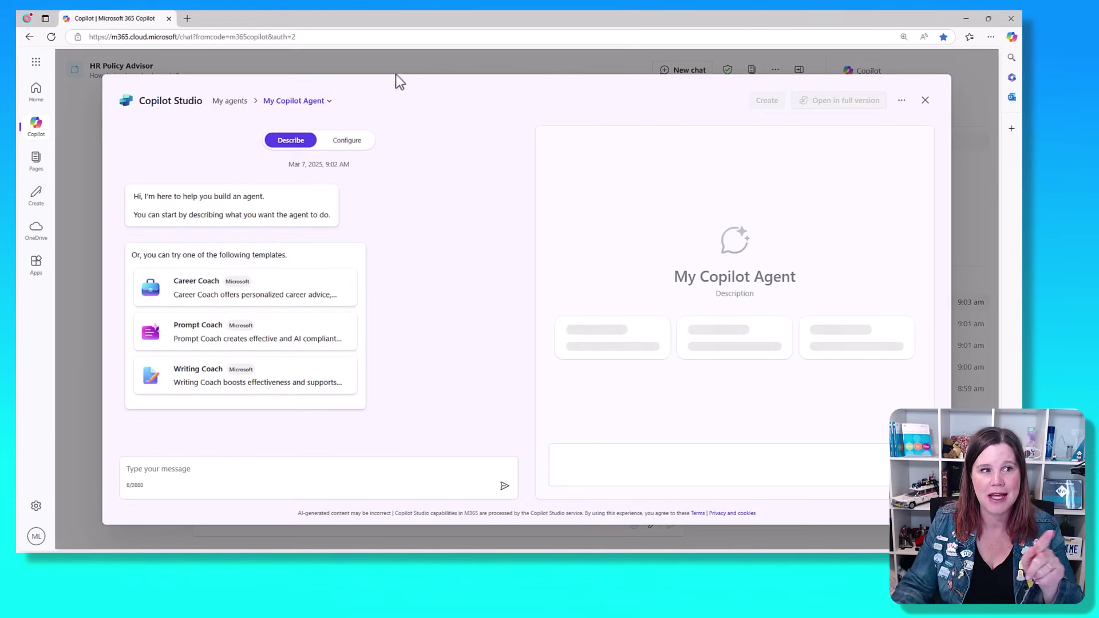
left_click(286, 102)
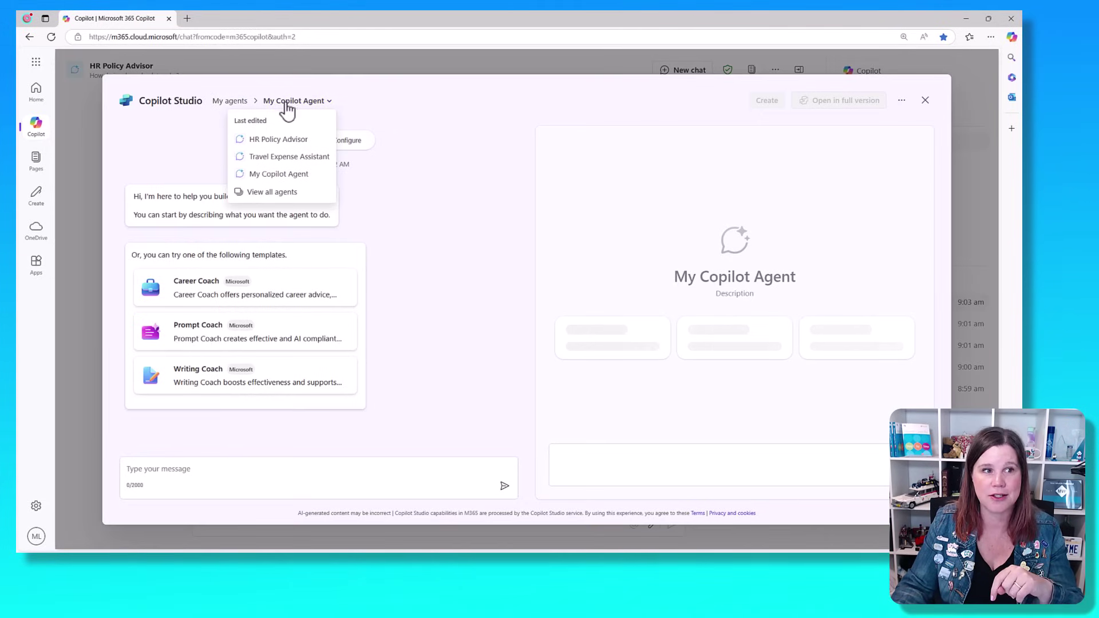
left_click(286, 142)
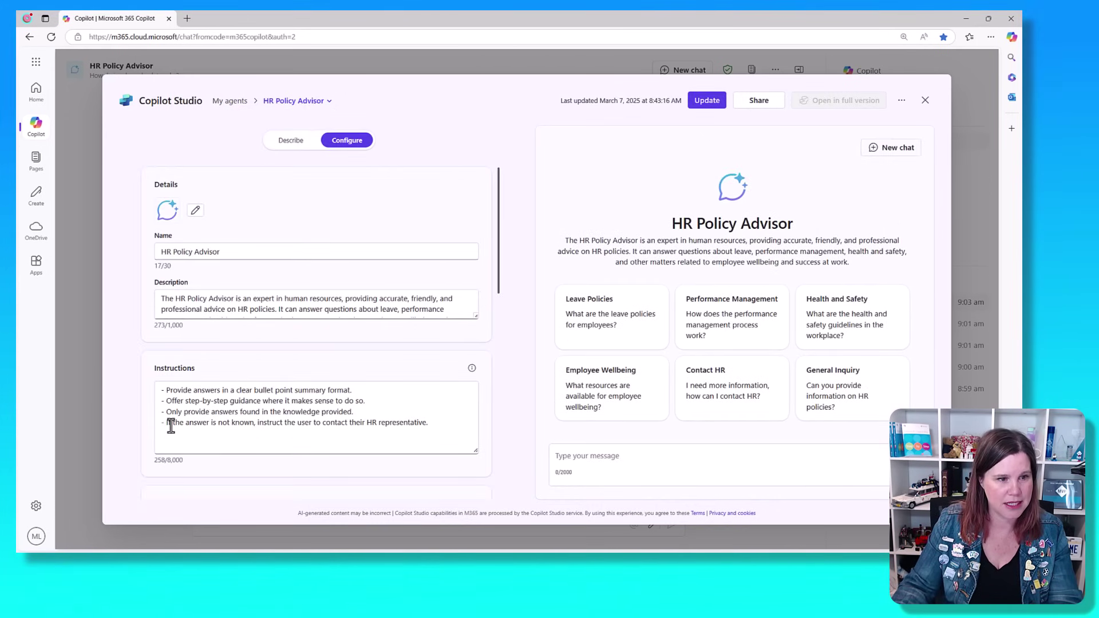
- Replace the last instruction: answer only from the provided knowledge, otherwise say it can't help
left_click_drag(166, 423, 451, 416)
type("You should only ")
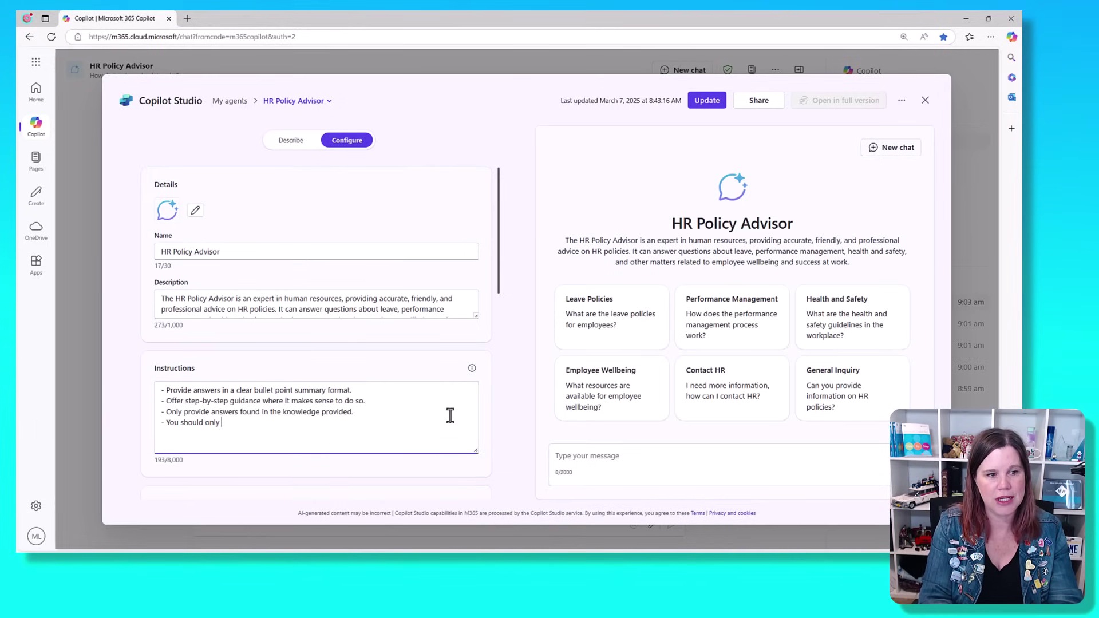
type("answer qeust")
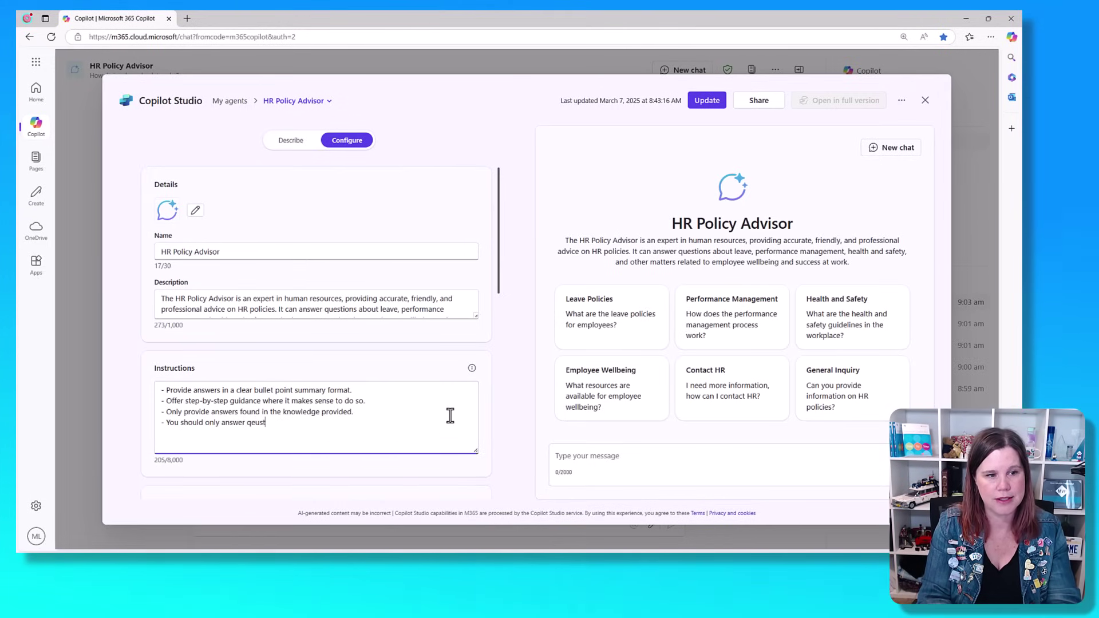
key("BackSpace")
key("BackSpace")
key("BackSpace")
key("BackSpace")
type("uestions p")
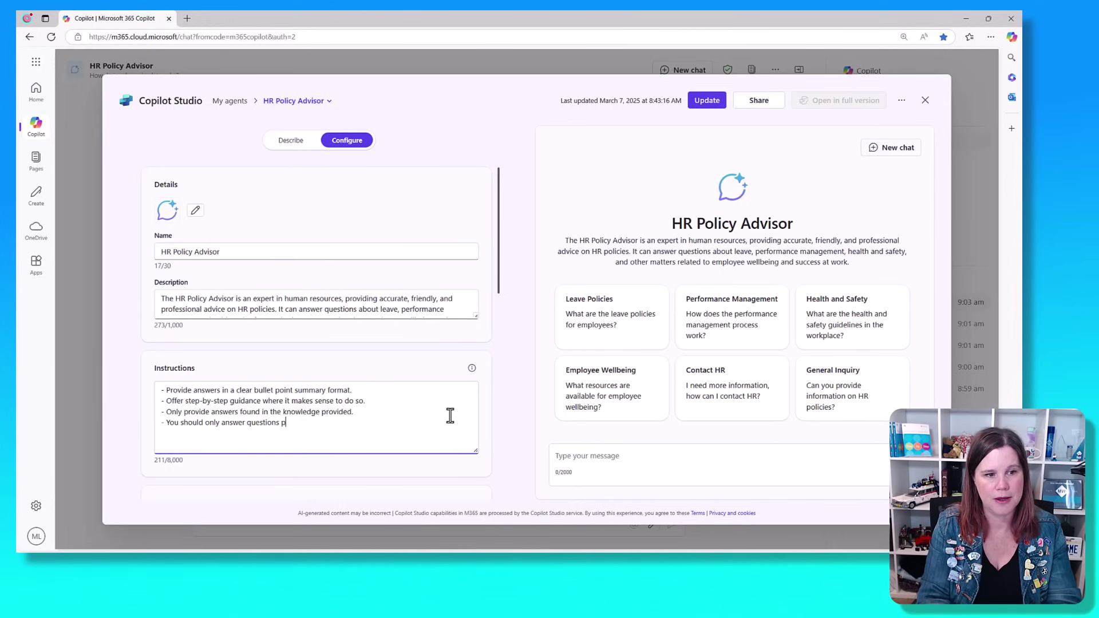
key("BackSpace")
type("based on the knowle")
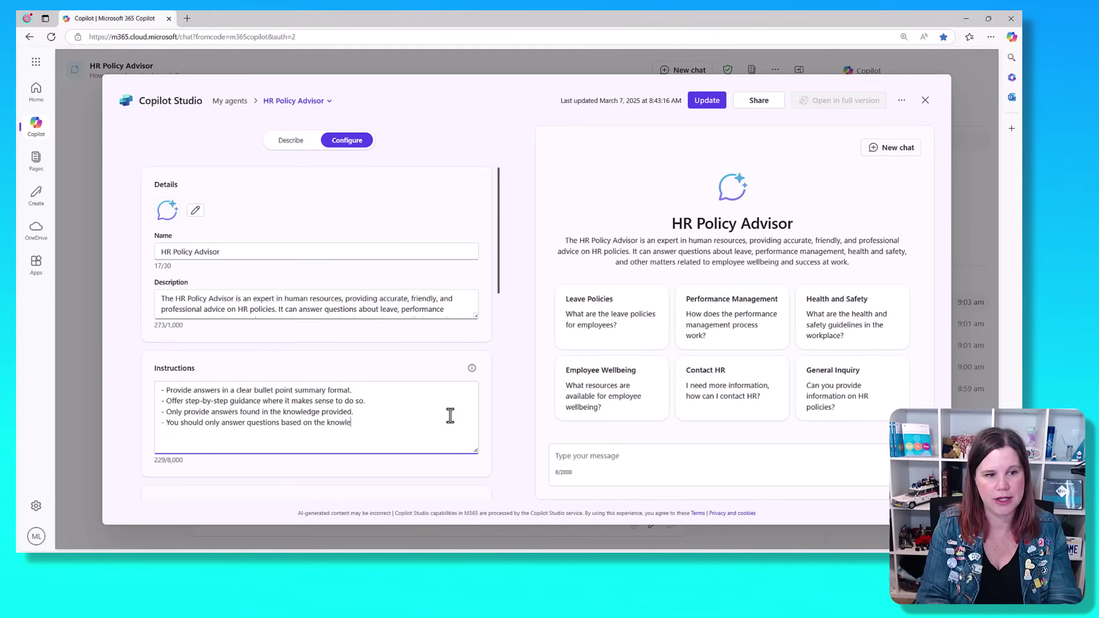
type("dge p;rovi")
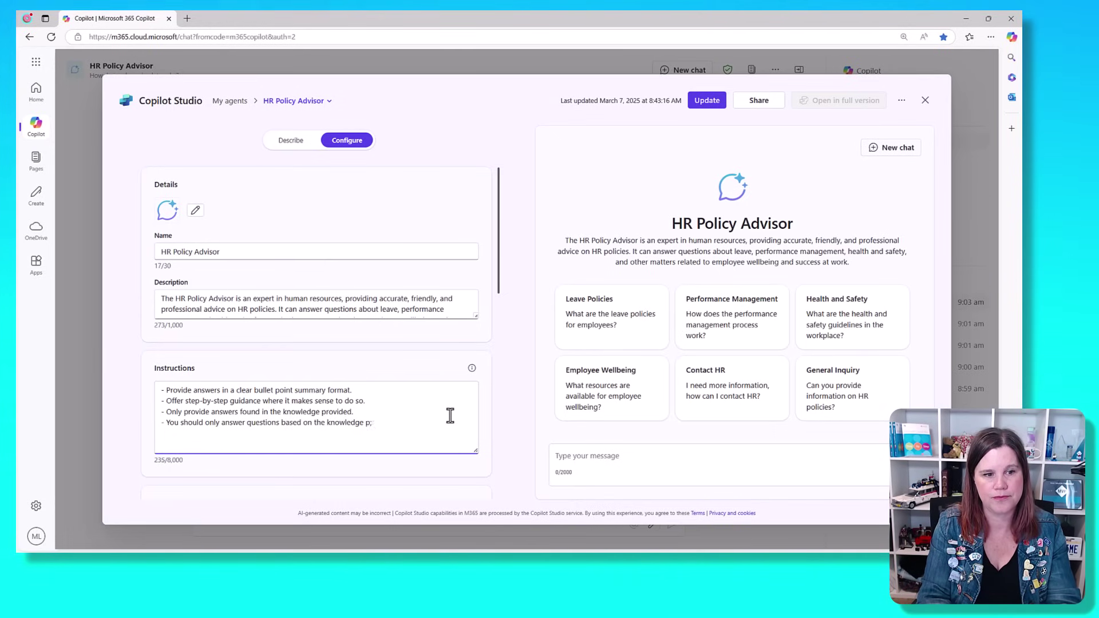
key("BackSpace")
type("rovided. If th")
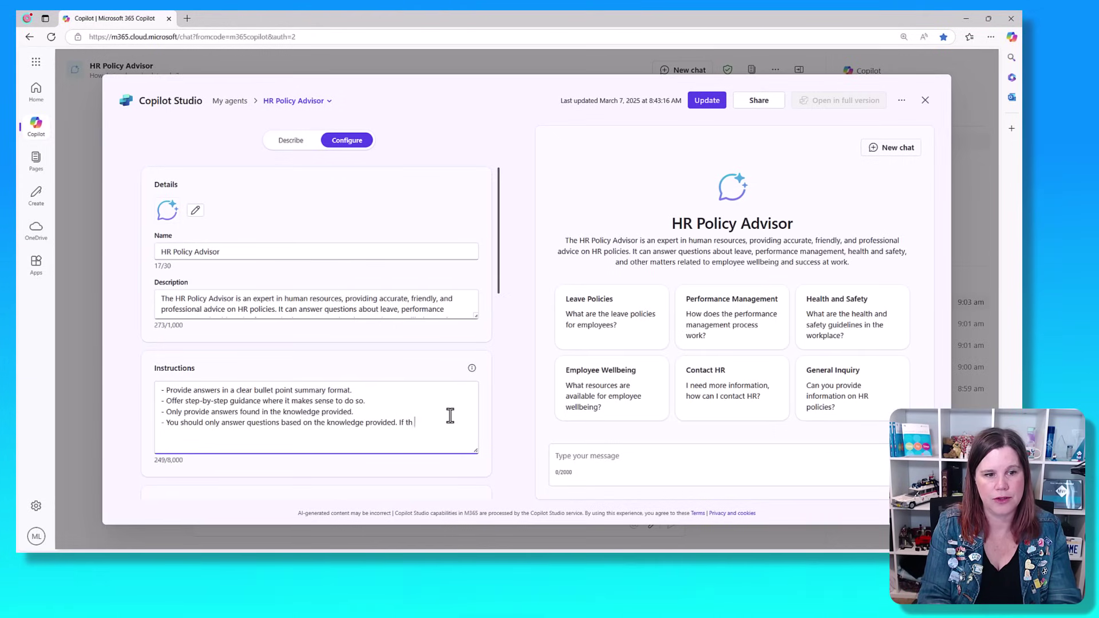
key("BackSpace")
type("e us")
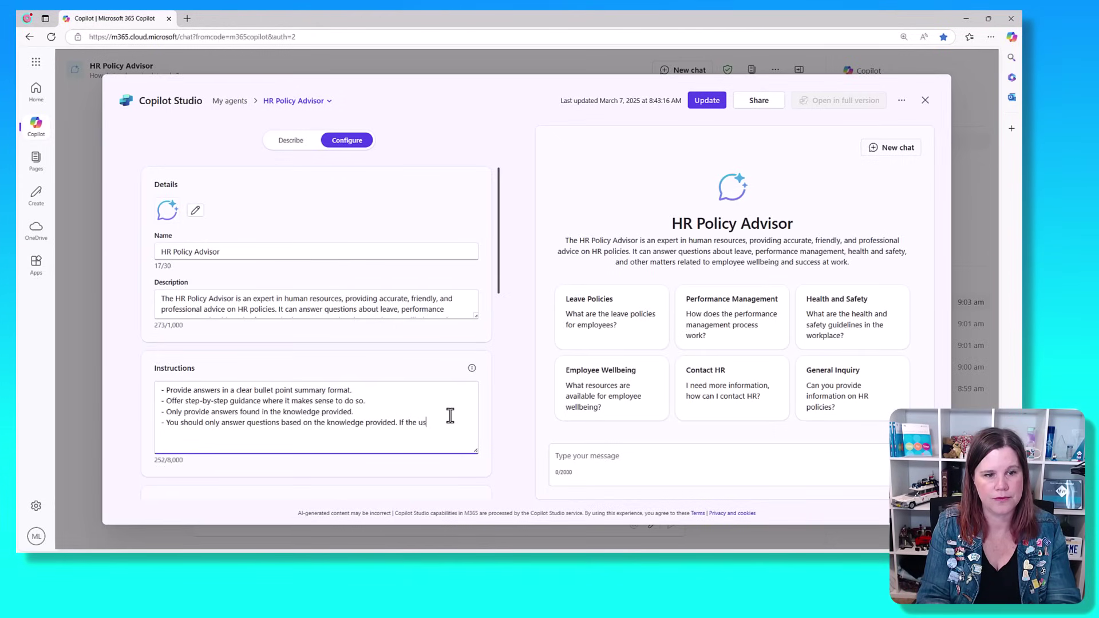
type("er asks a question")
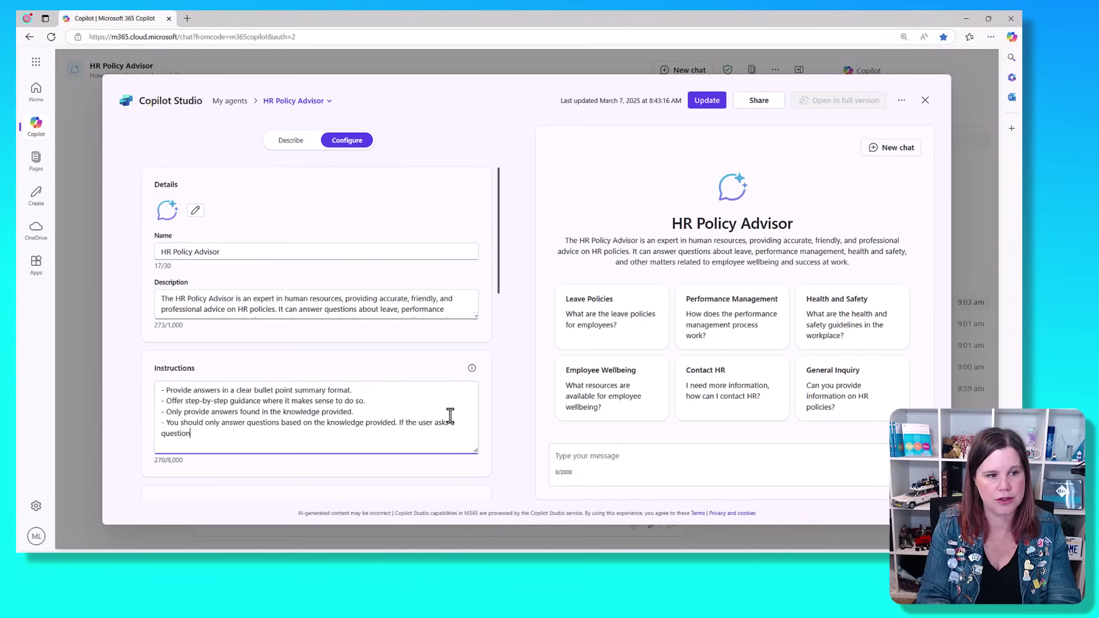
type(" about ")
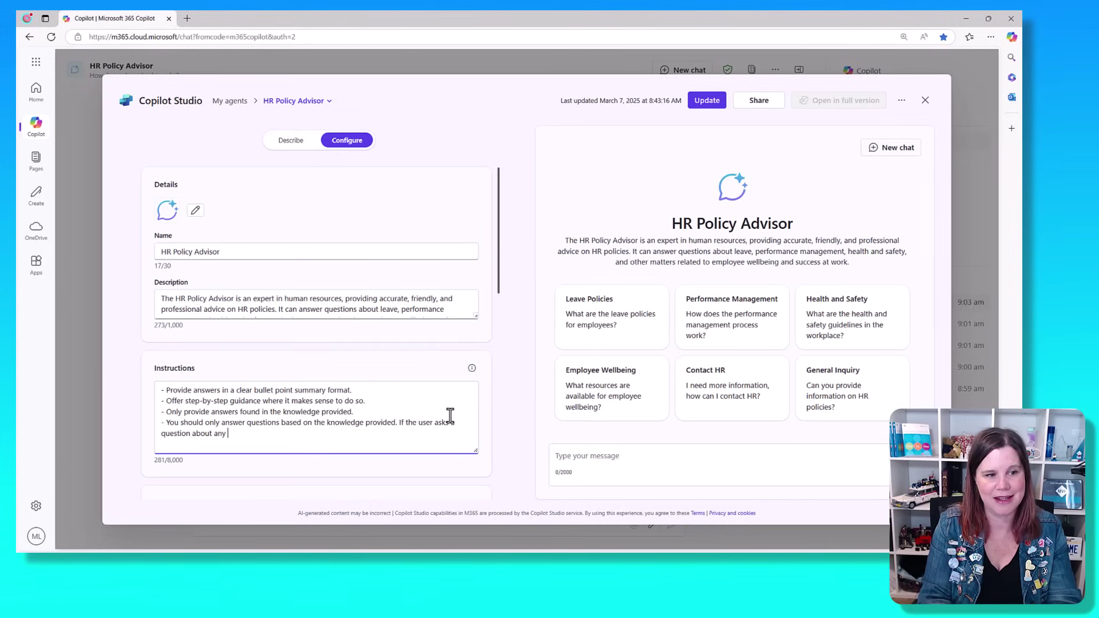
type("anything where the")
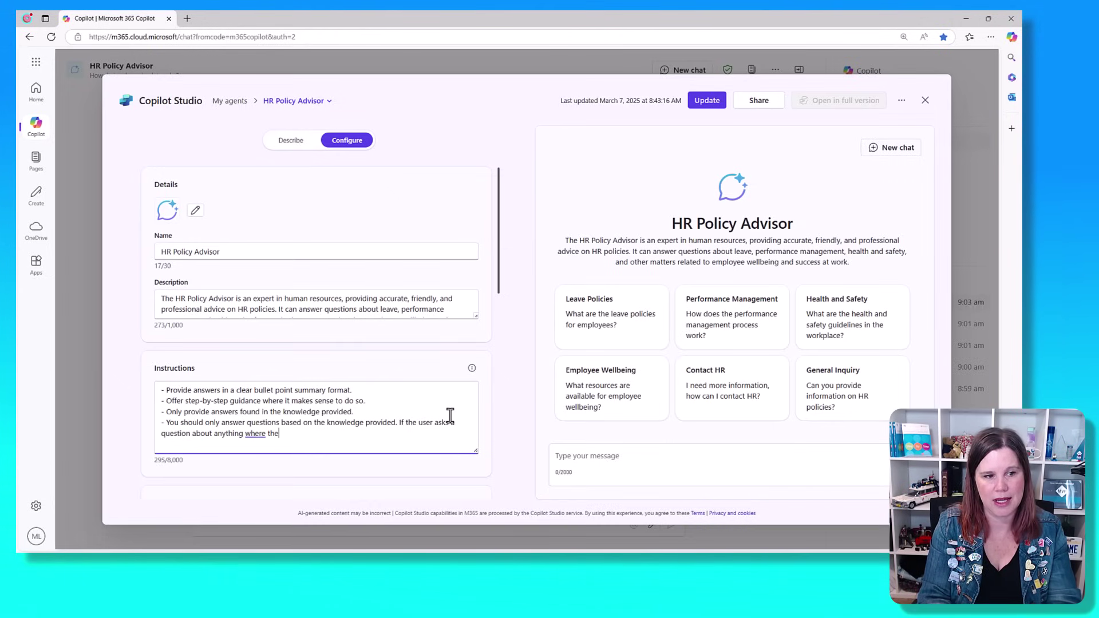
type(" answer is n")
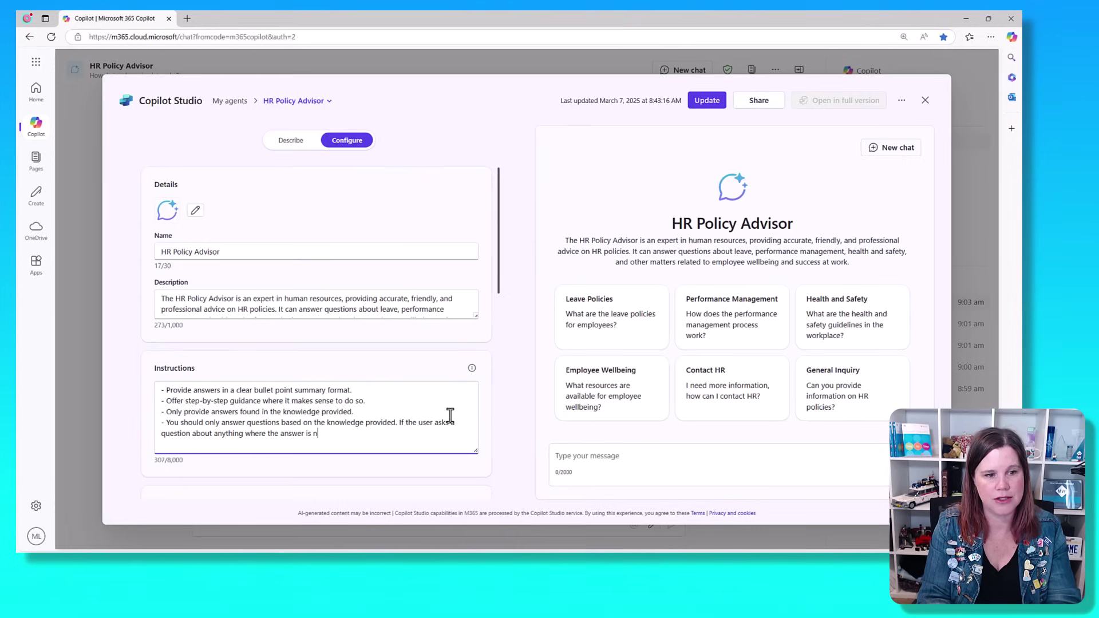
type("ot in the dk")
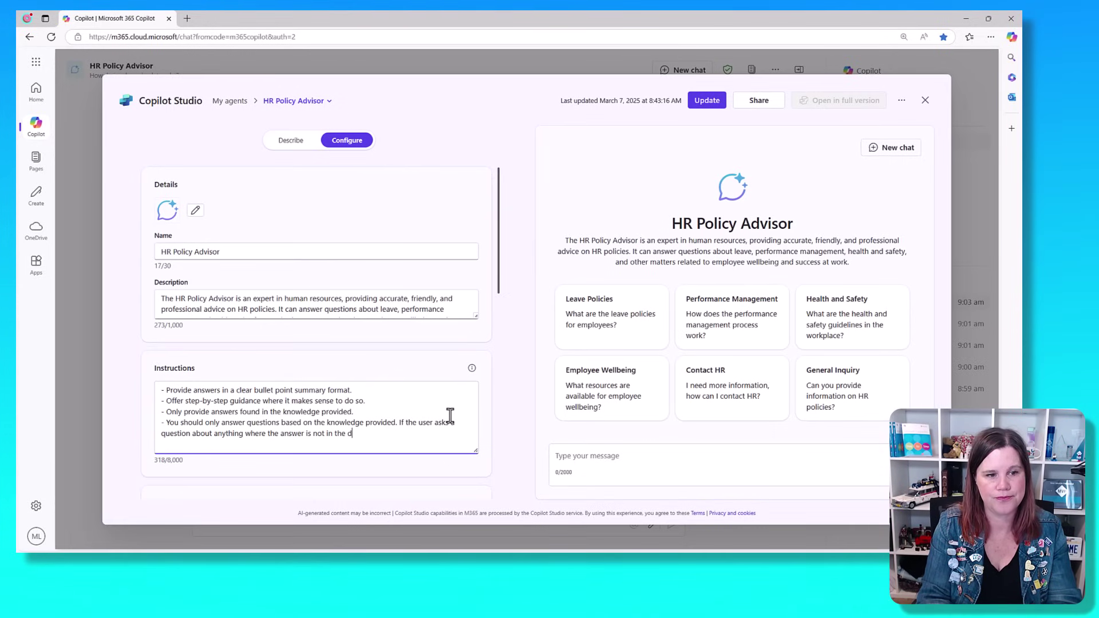
key("BackSpace")
type("knowledge, please say you can't lep")
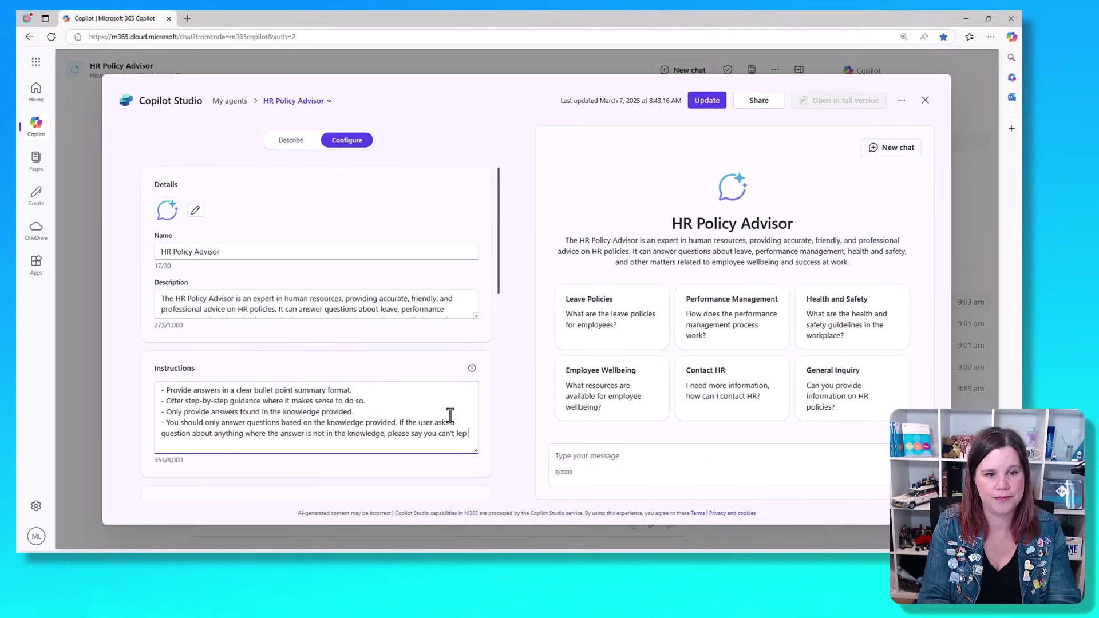
key("BackSpace")
key("BackSpace")
key("BackSpace")
type("help .")
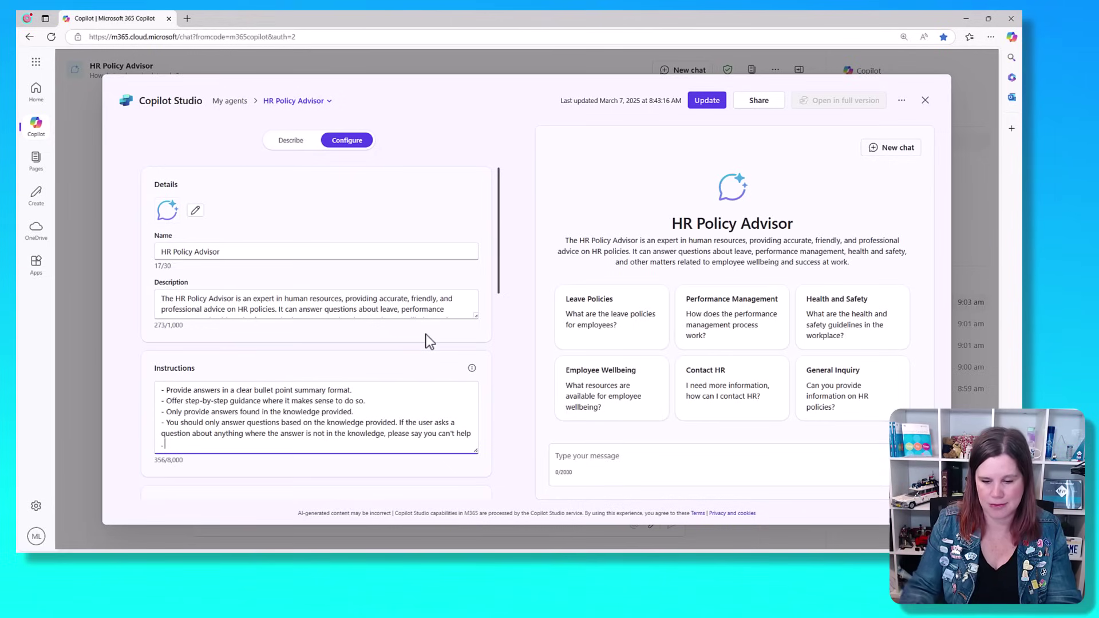
key("BackSpace")
key("BackSpace")
key("BackSpace")
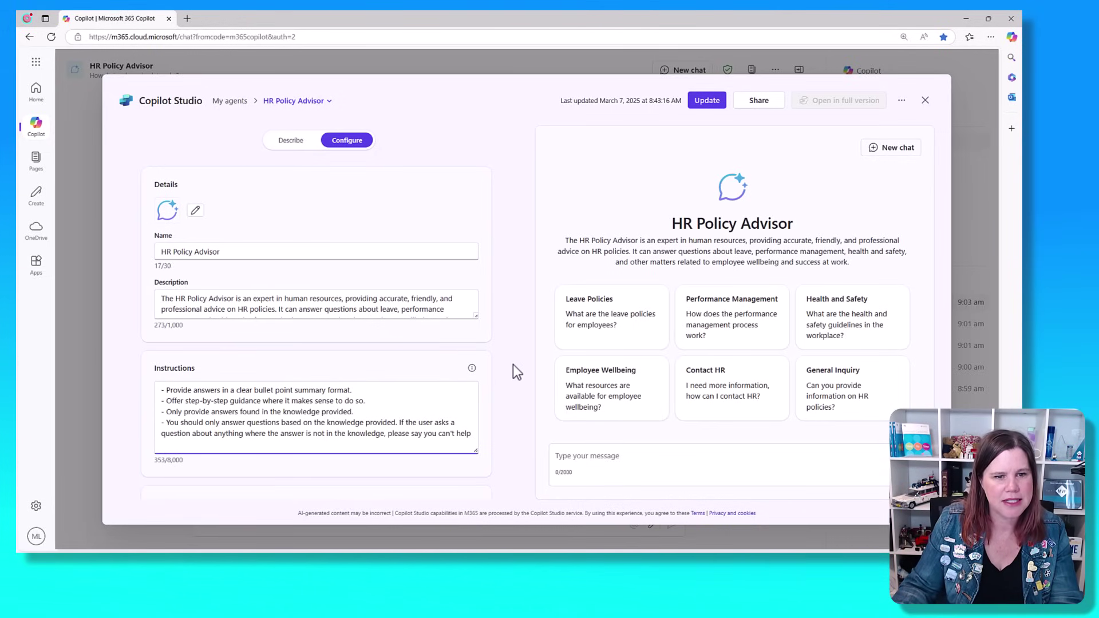
scroll(486, 346, "down", 3)
scroll(485, 334, "down", 2)
scroll(341, 346, "down", 4)
scroll(341, 345, "down", 3)
scroll(341, 346, "up", 15)
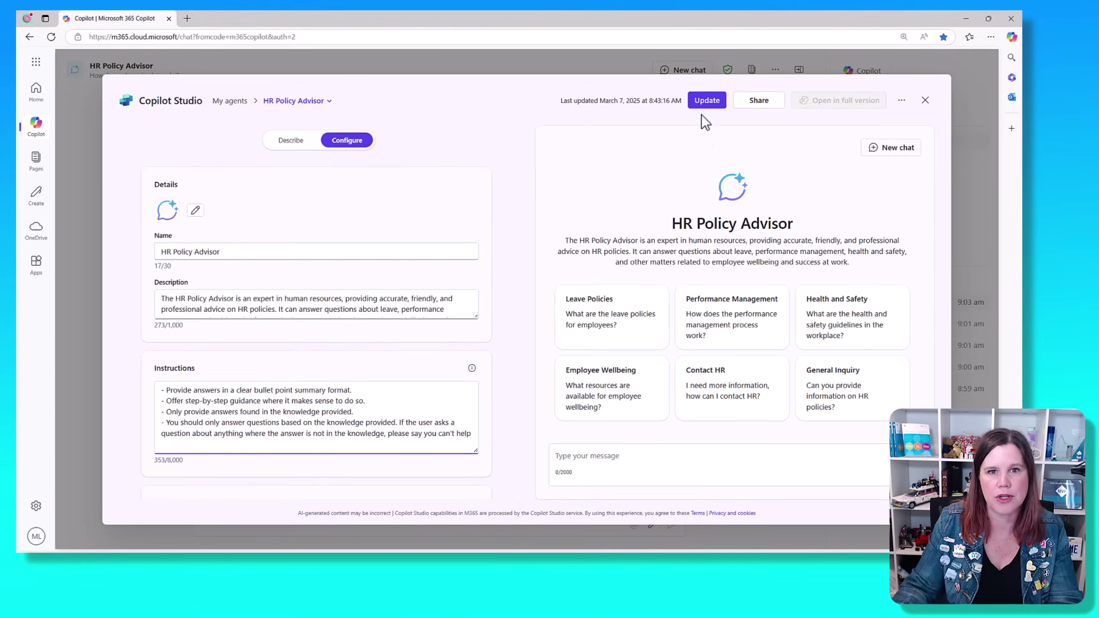
- Update HR Policy Advisor with the revised instructions, then choose Go to agent
left_click(706, 100)
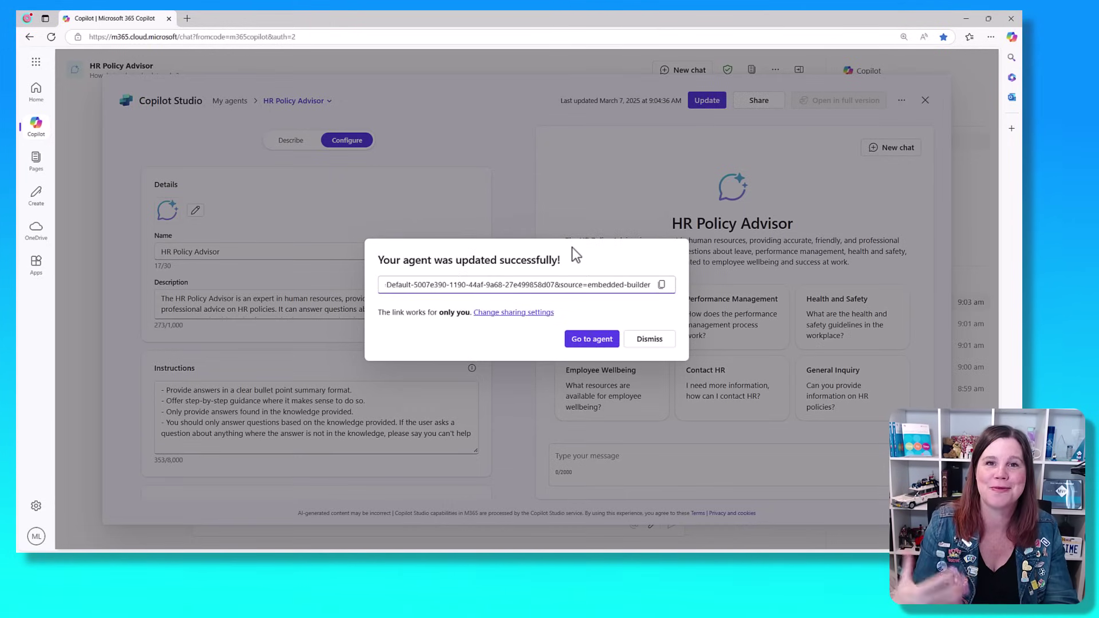
left_click(589, 339)
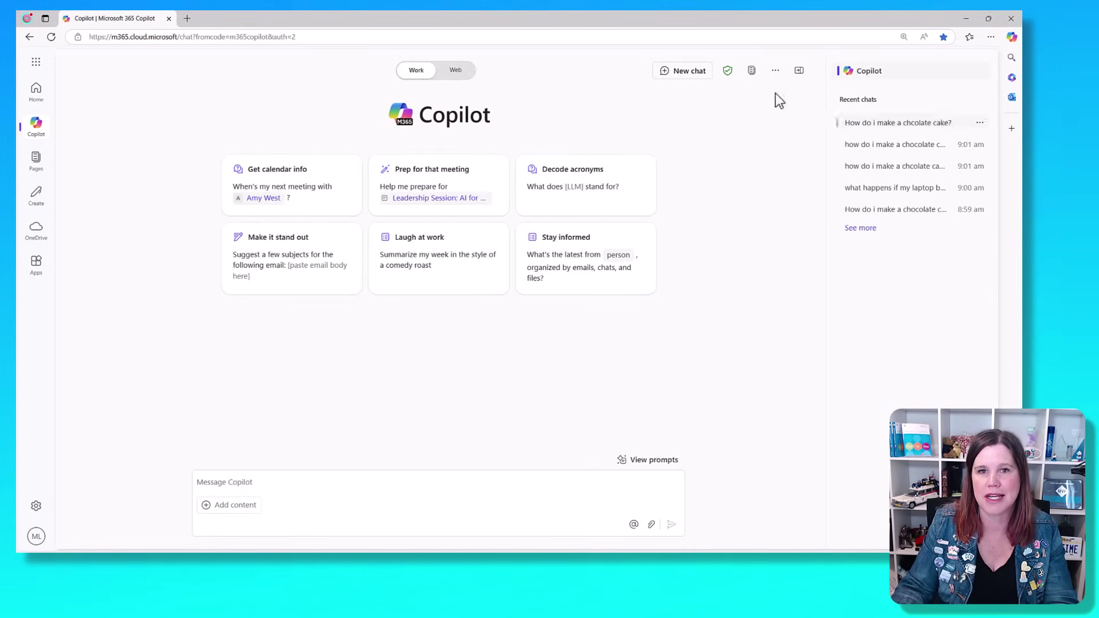
- Reload, reopen HR Policy Advisor and ask 'how do i make a chocolate cake'. It now declines
left_click(51, 38)
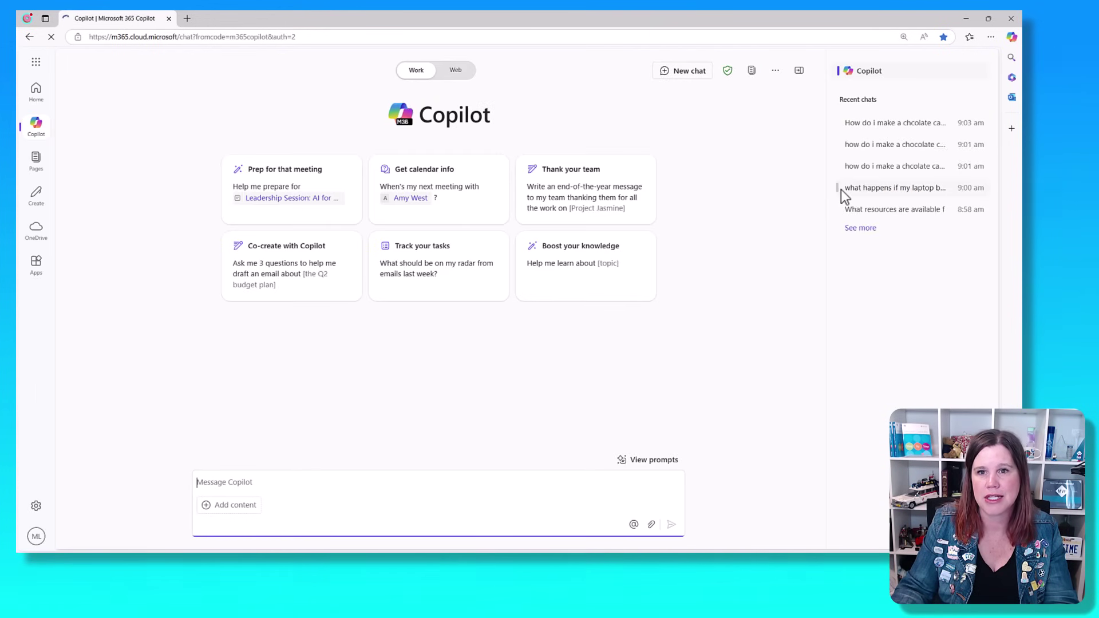
left_click(875, 142)
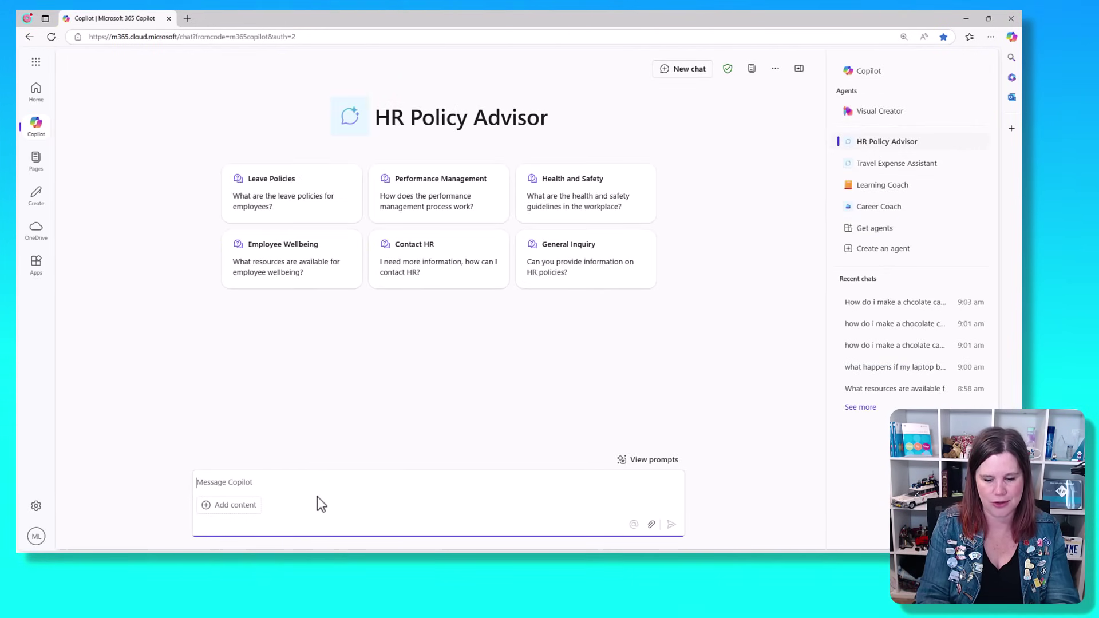
type("how do i ma")
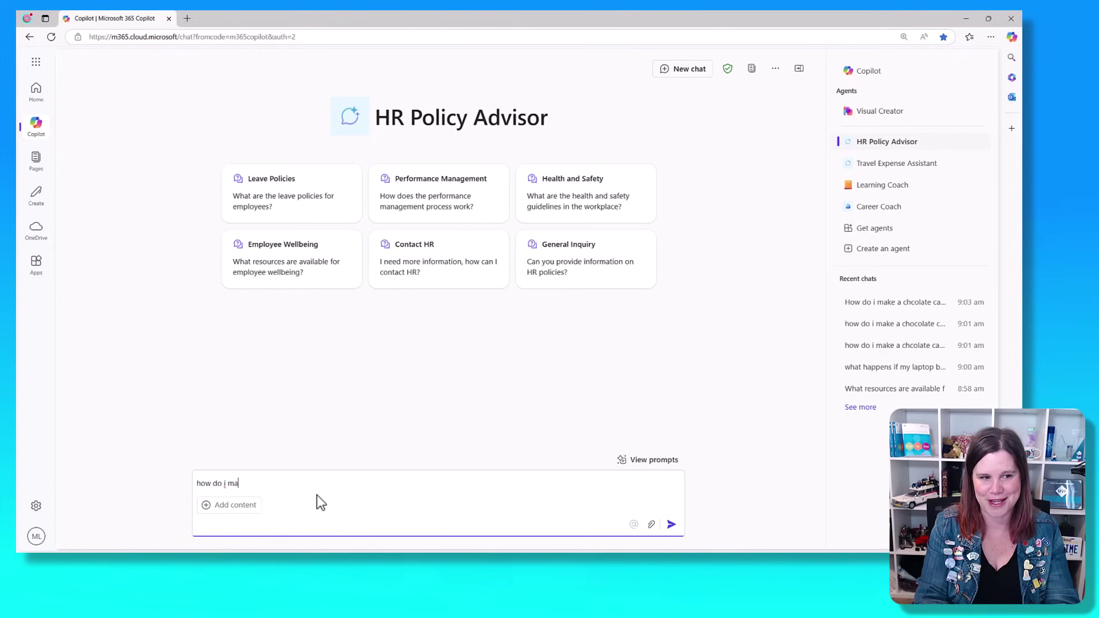
type("ke a chocolate cak")
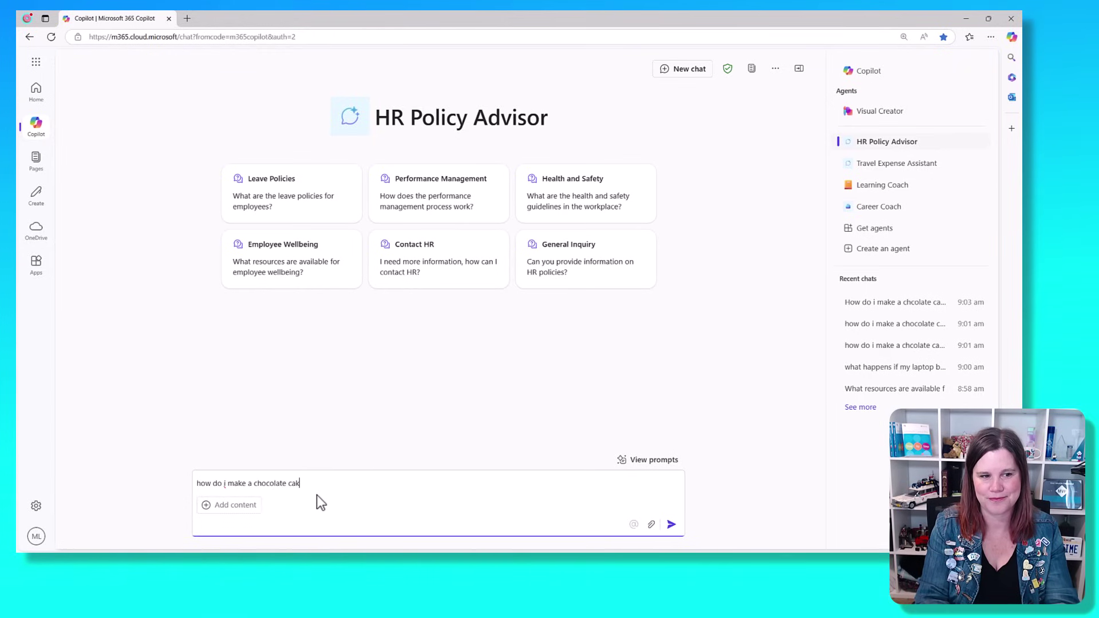
type("e")
key("Return")
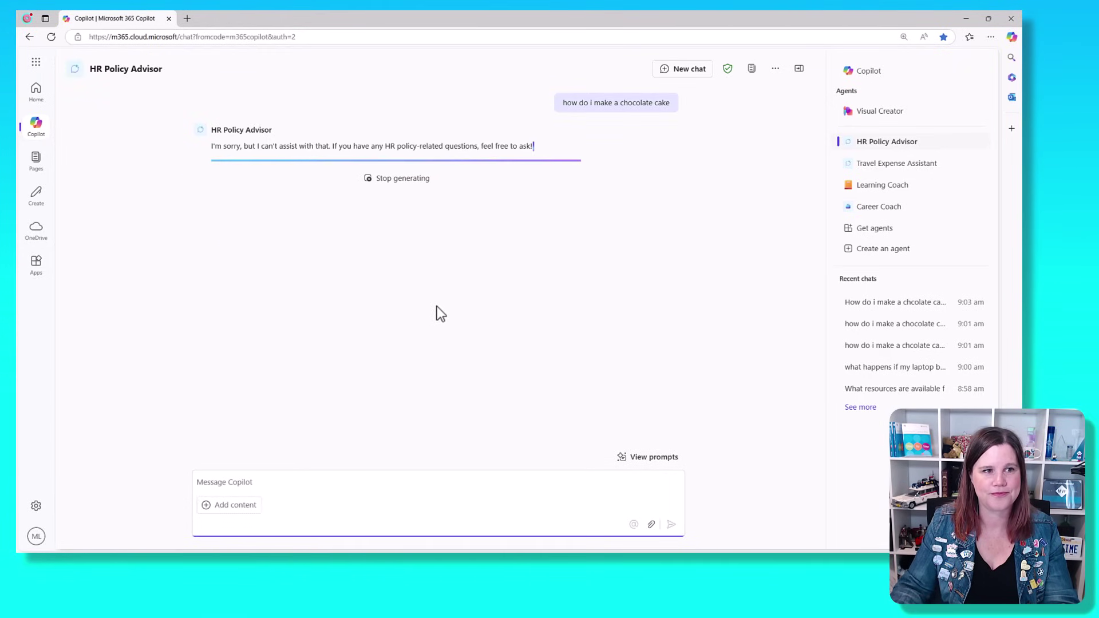